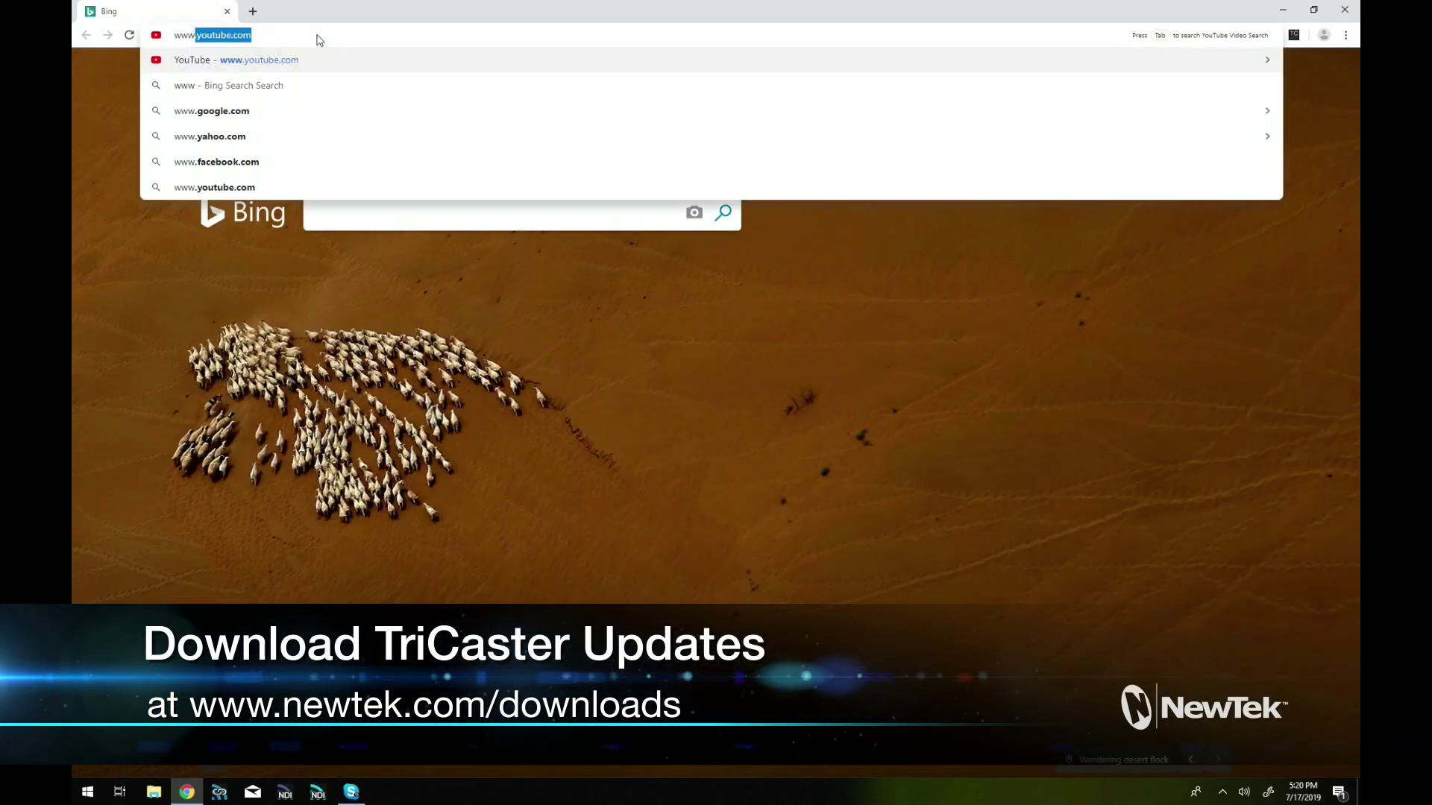
pyautogui.write('.newt')
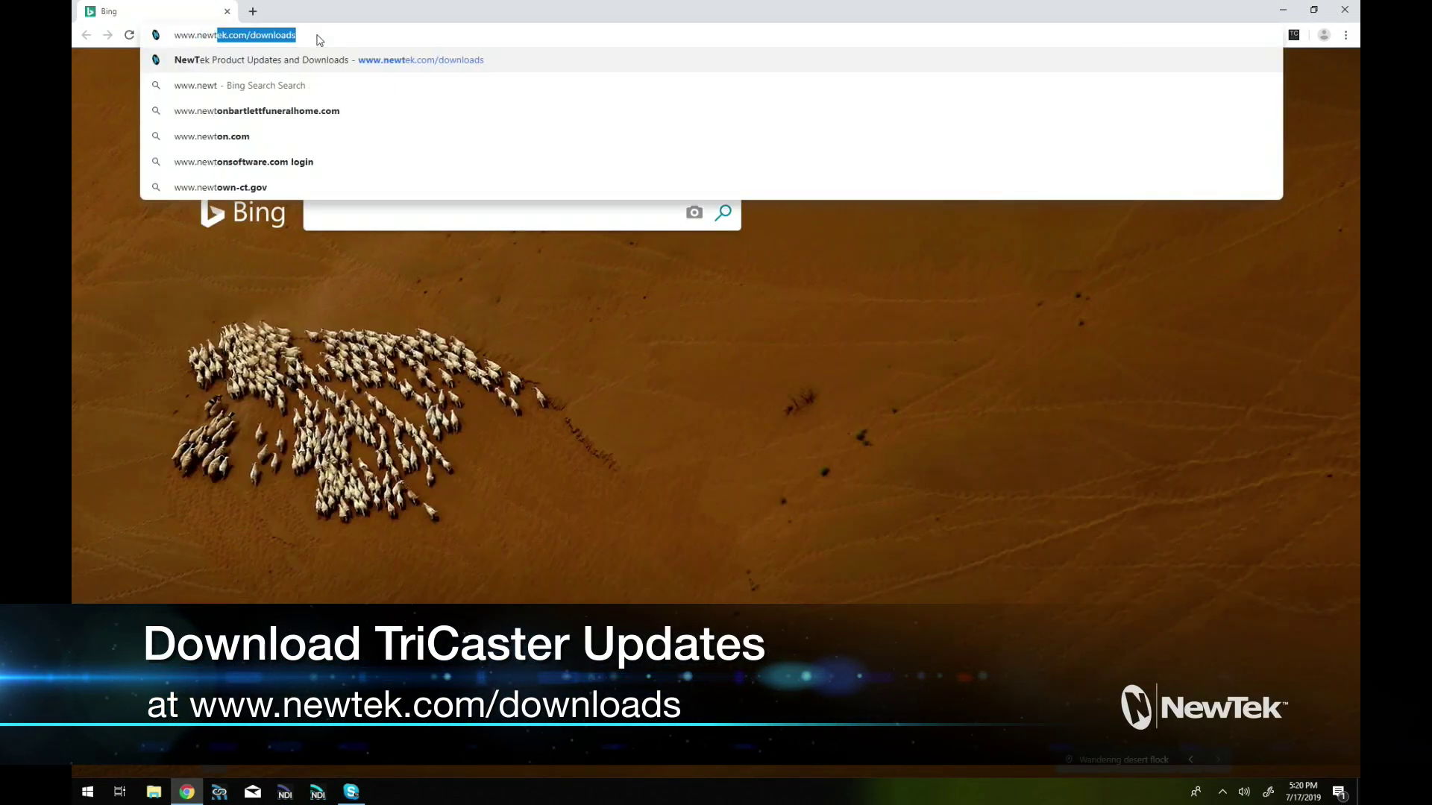
pyautogui.write('ek')
pyautogui.press('Return')
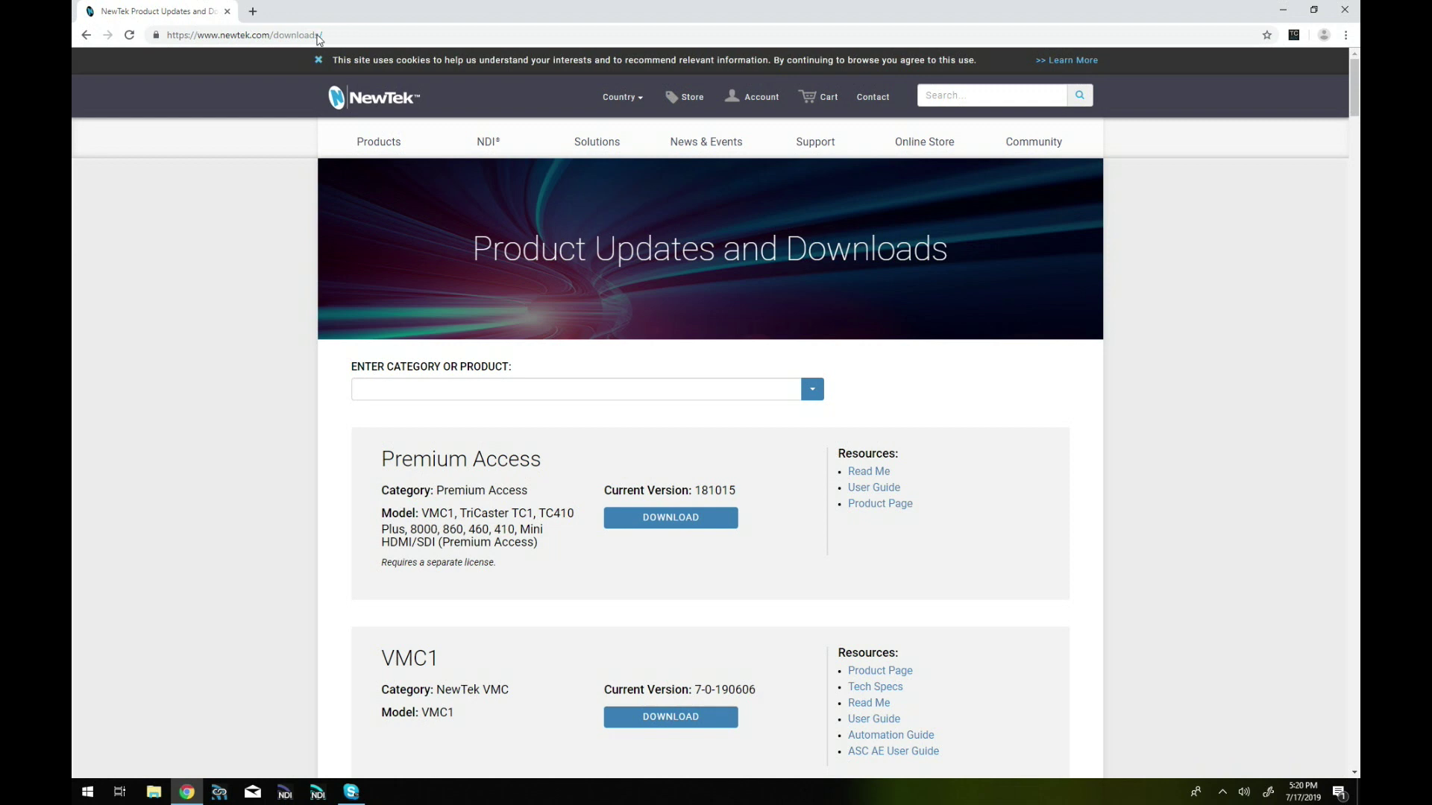
pyautogui.scroll(-4, 231, 459)
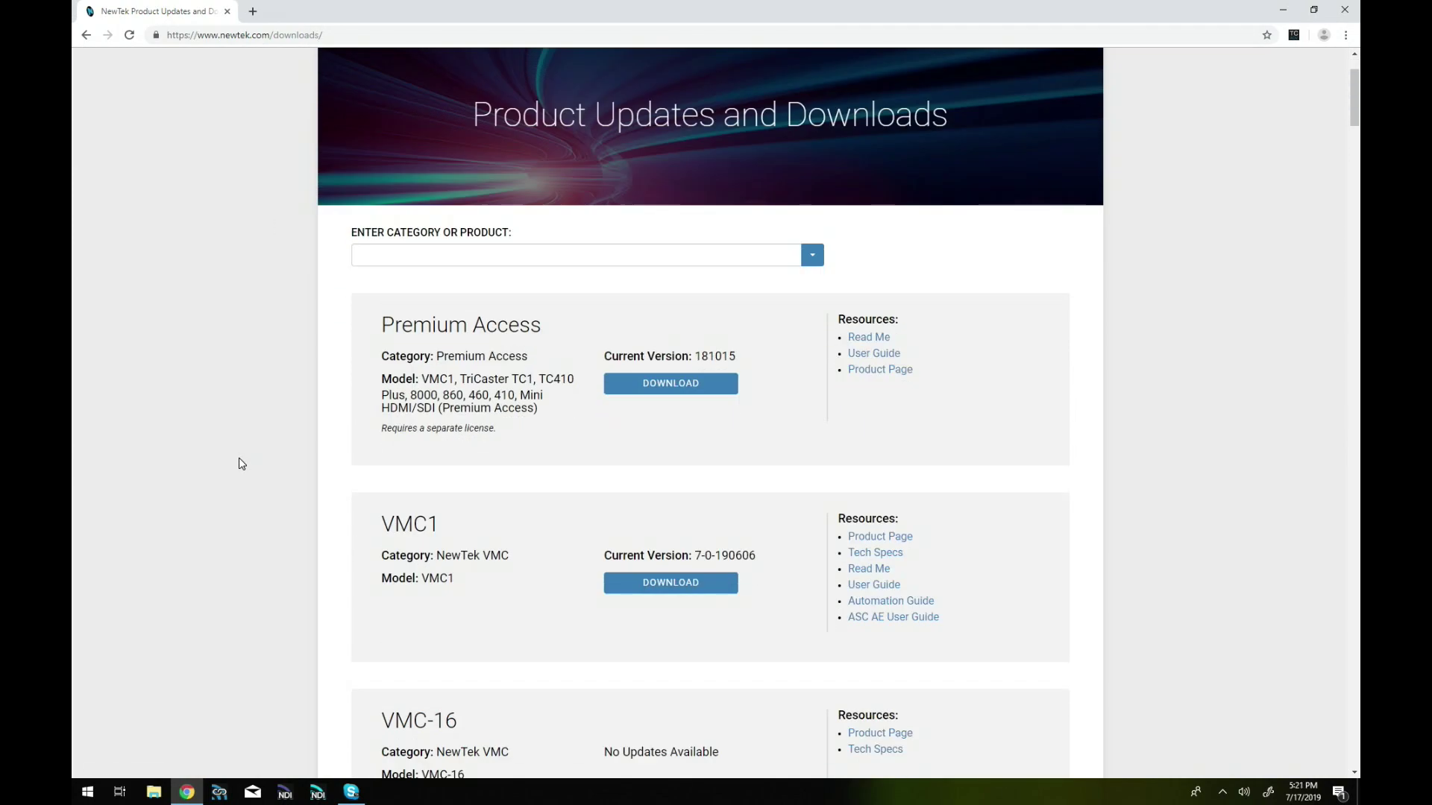
pyautogui.scroll(-7, 236, 468)
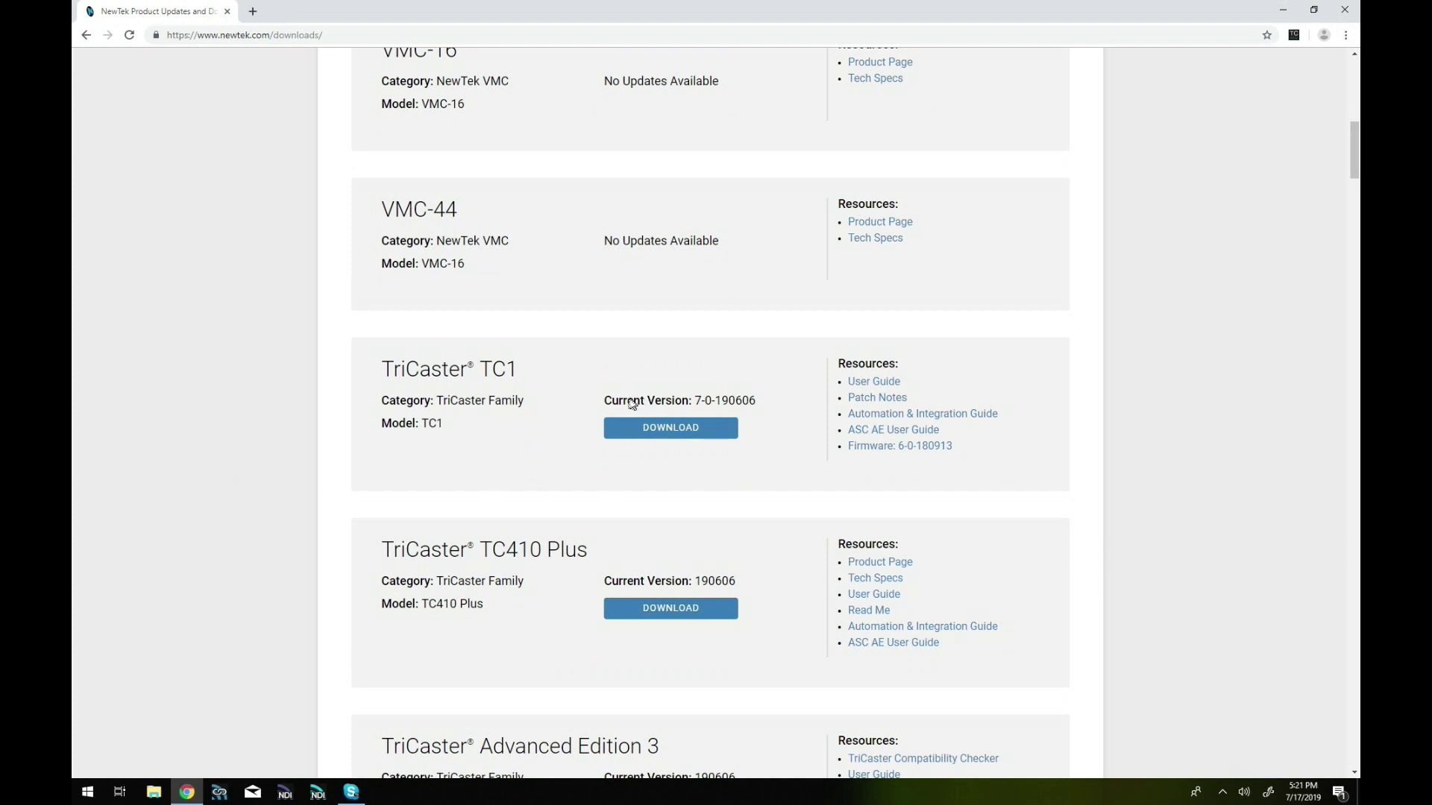
pyautogui.click(664, 436)
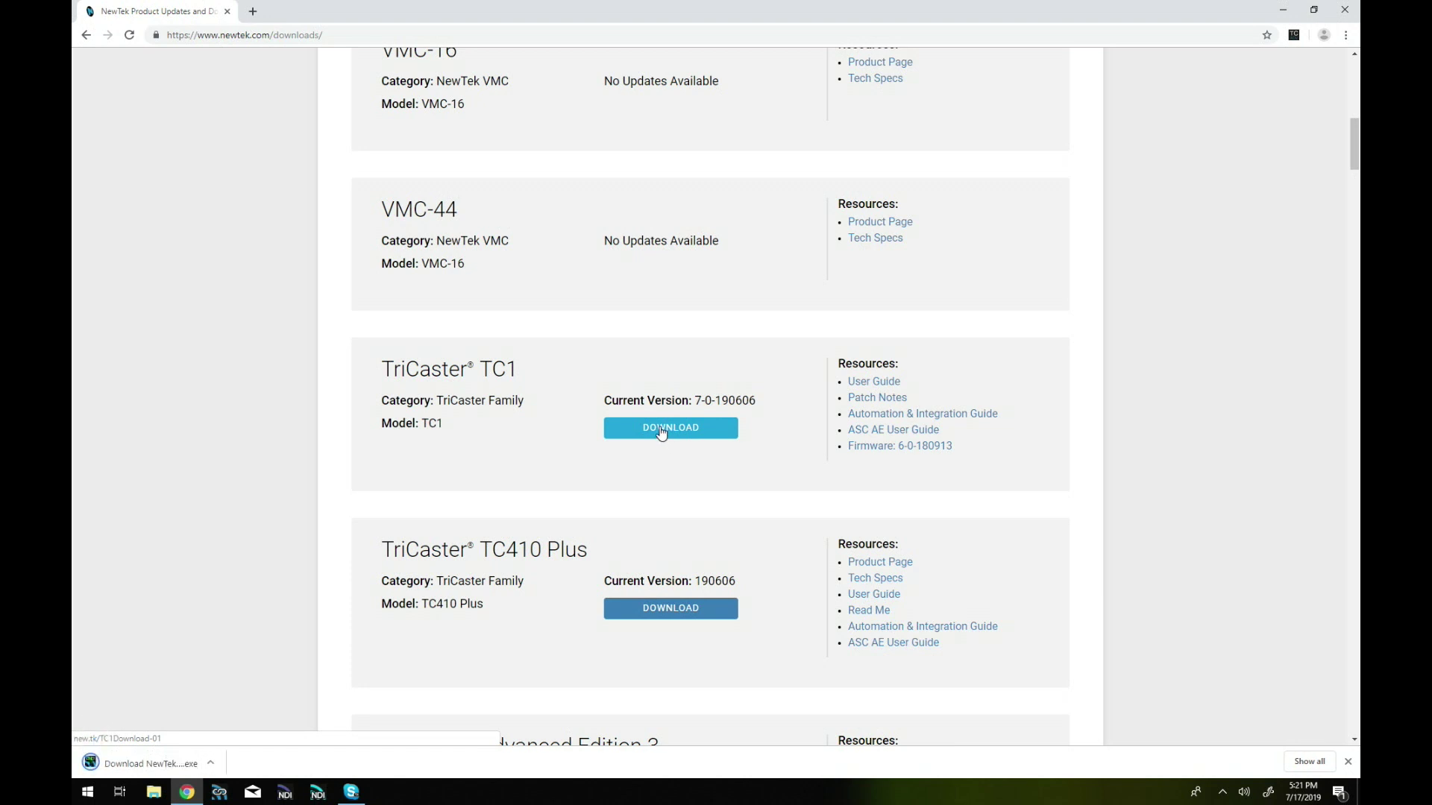
# - Run the downloaded TC1 setup, accept the licence and keep the C:\TriCaster Build 7-17-2019 folder
pyautogui.click(150, 767)
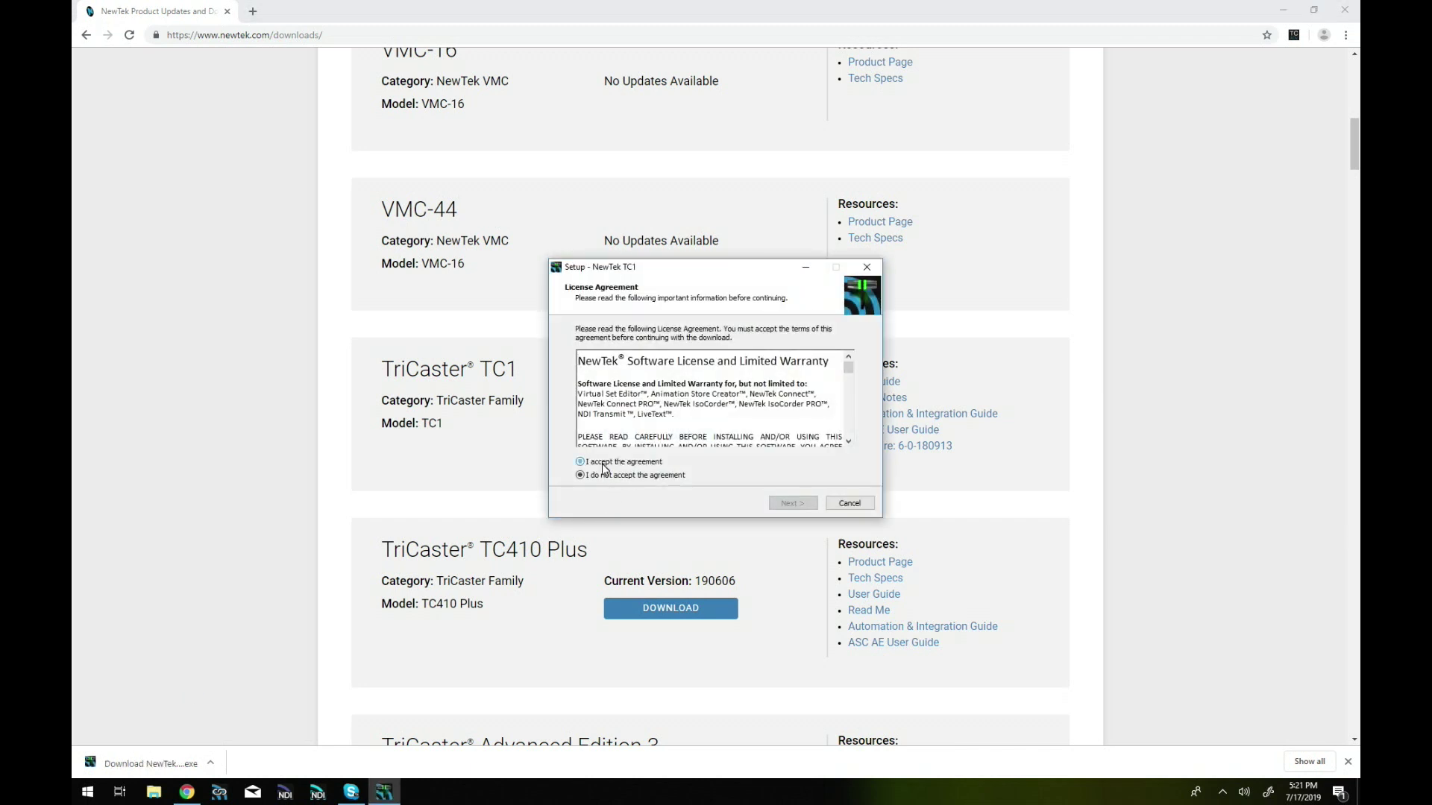
pyautogui.click(603, 463)
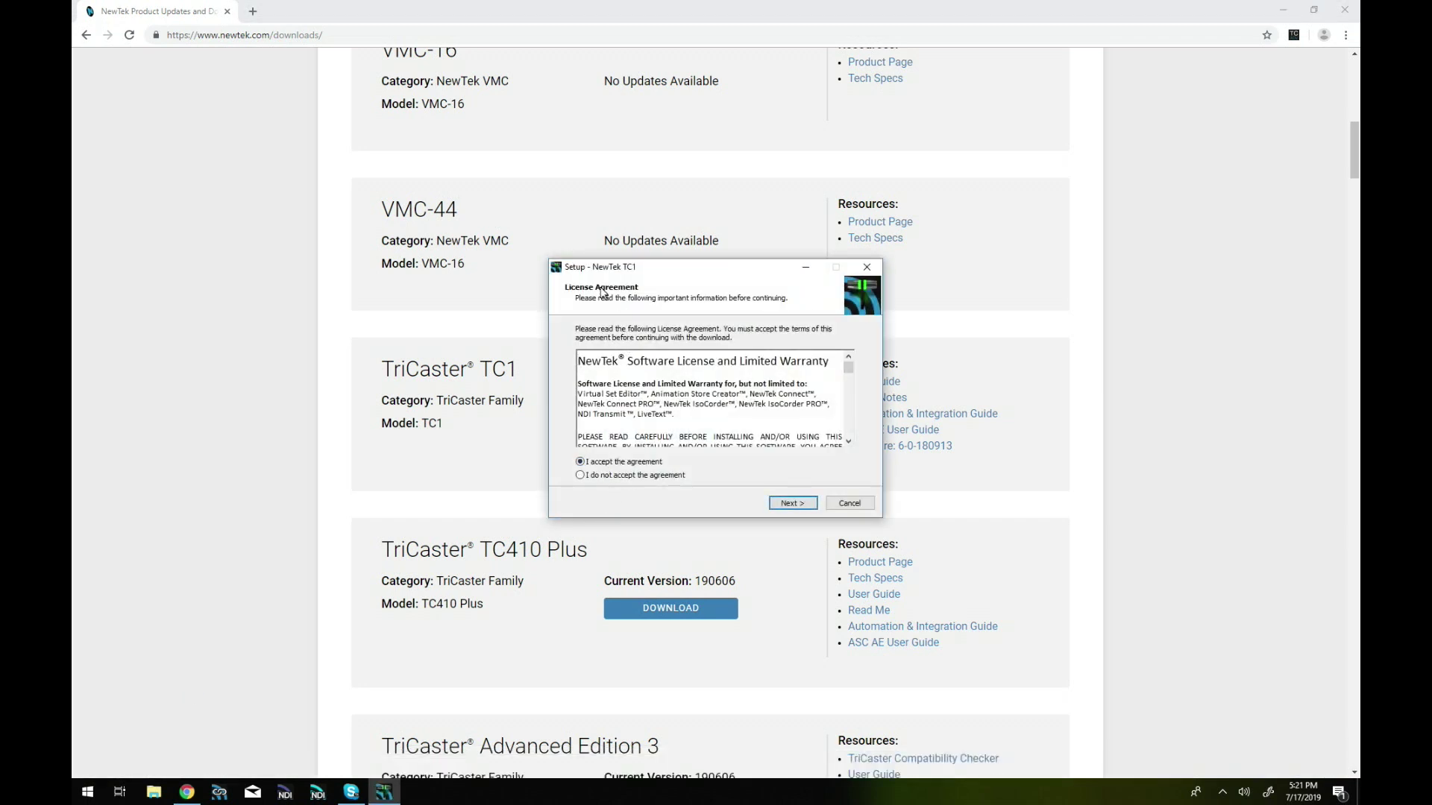
pyautogui.click(793, 504)
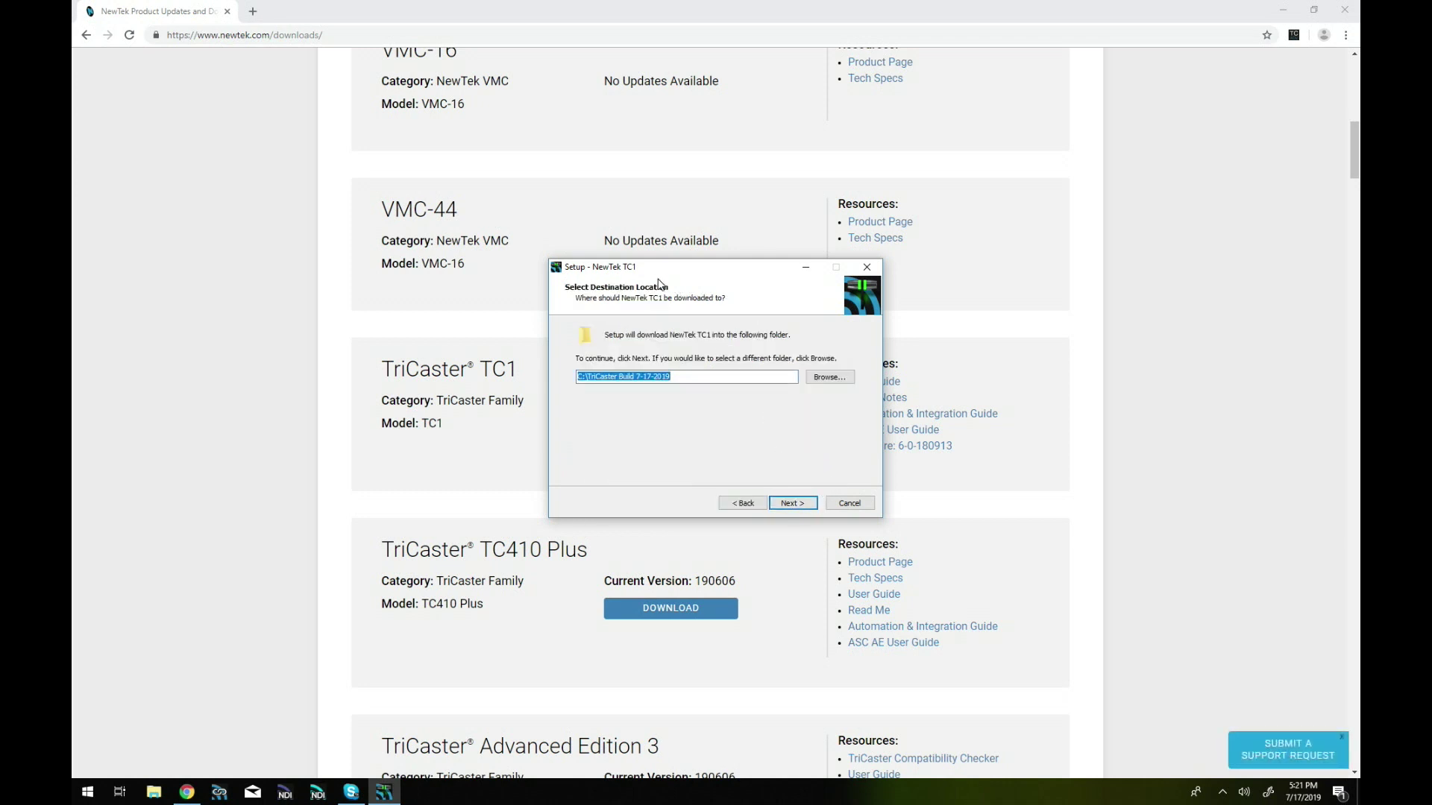
pyautogui.click(792, 503)
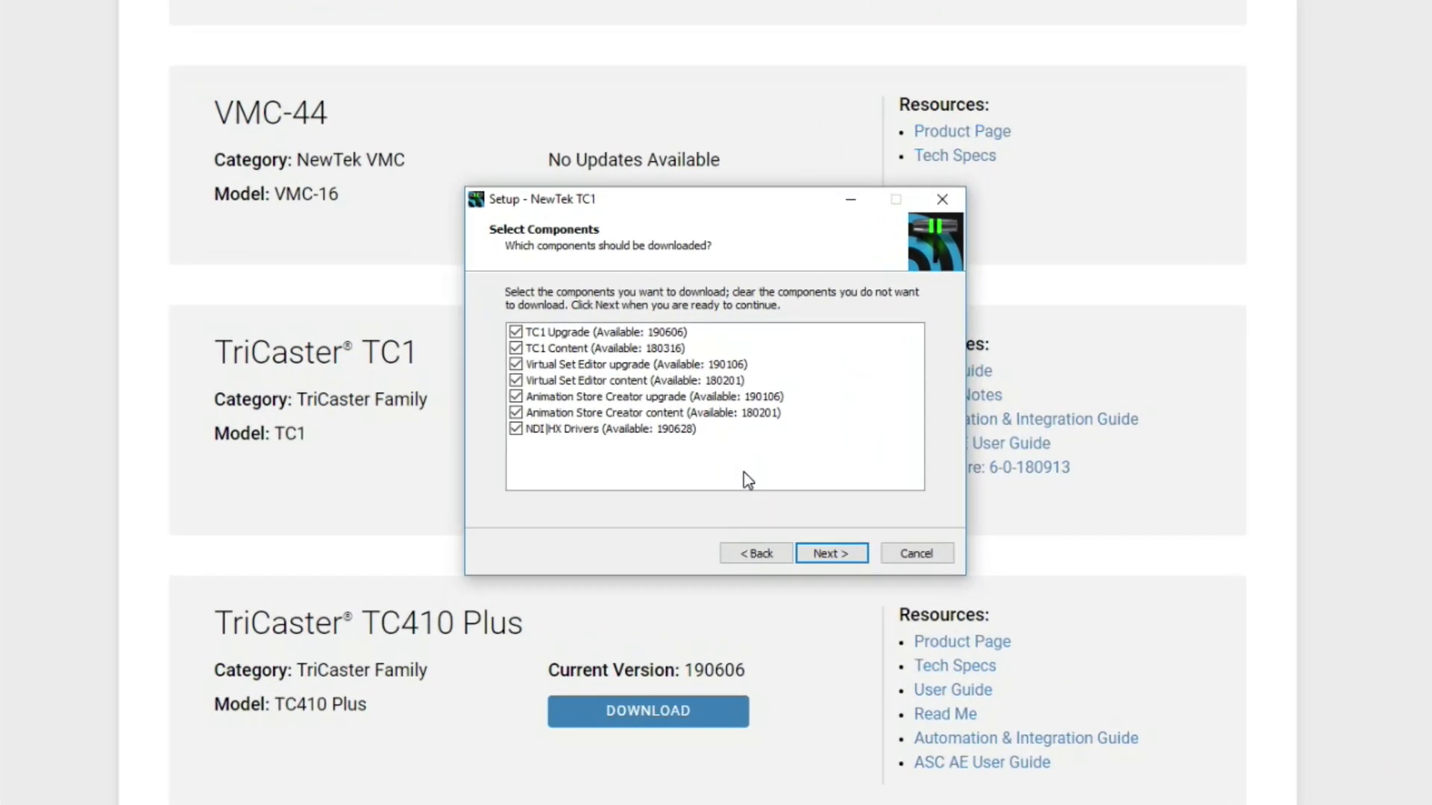
# - Deselect NDI|HX Drivers, Animation Store, Virtual Set Editor and TC1 Content, then download only TC1 Upgrade
pyautogui.click(584, 436)
pyautogui.click(567, 413)
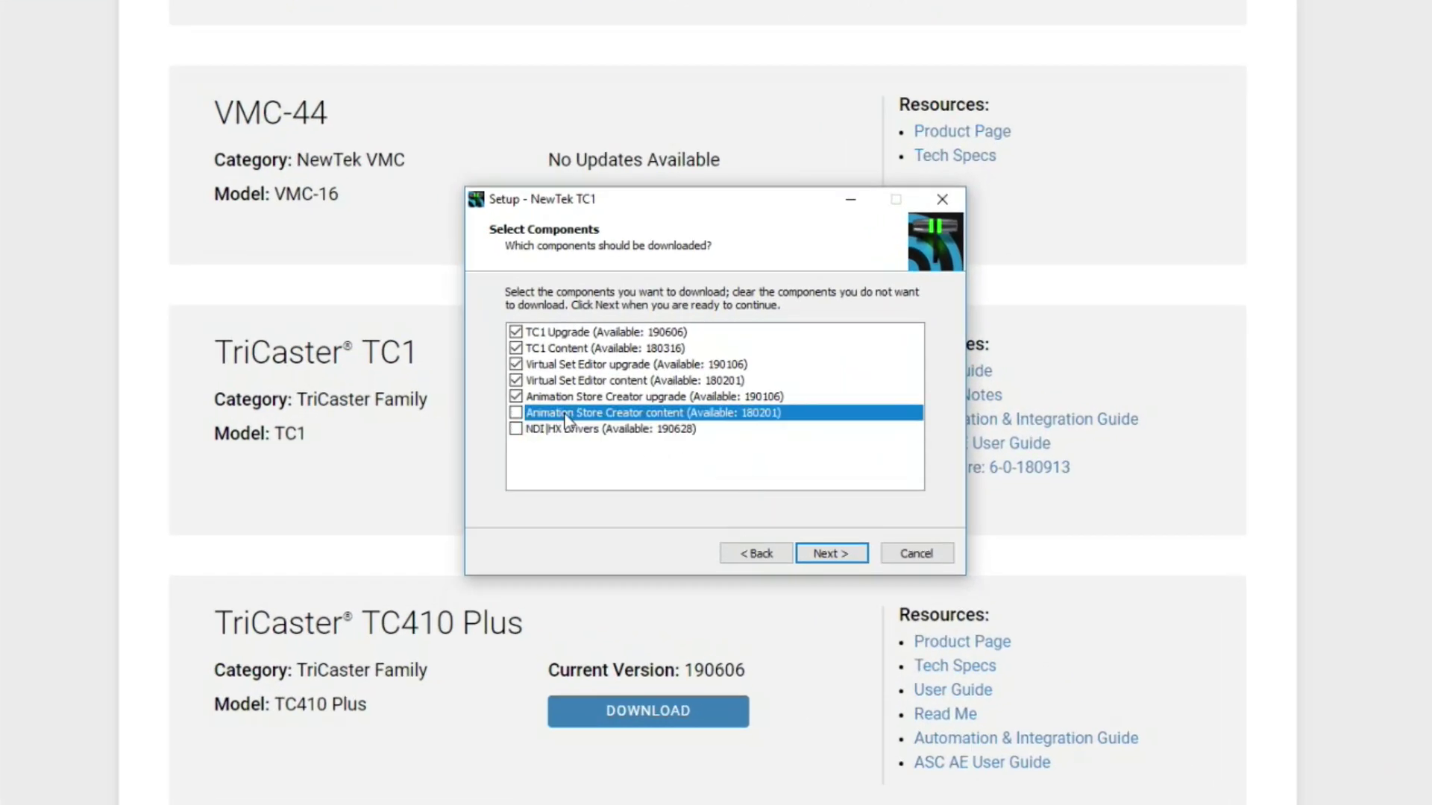
pyautogui.click(544, 397)
pyautogui.click(549, 382)
pyautogui.click(556, 365)
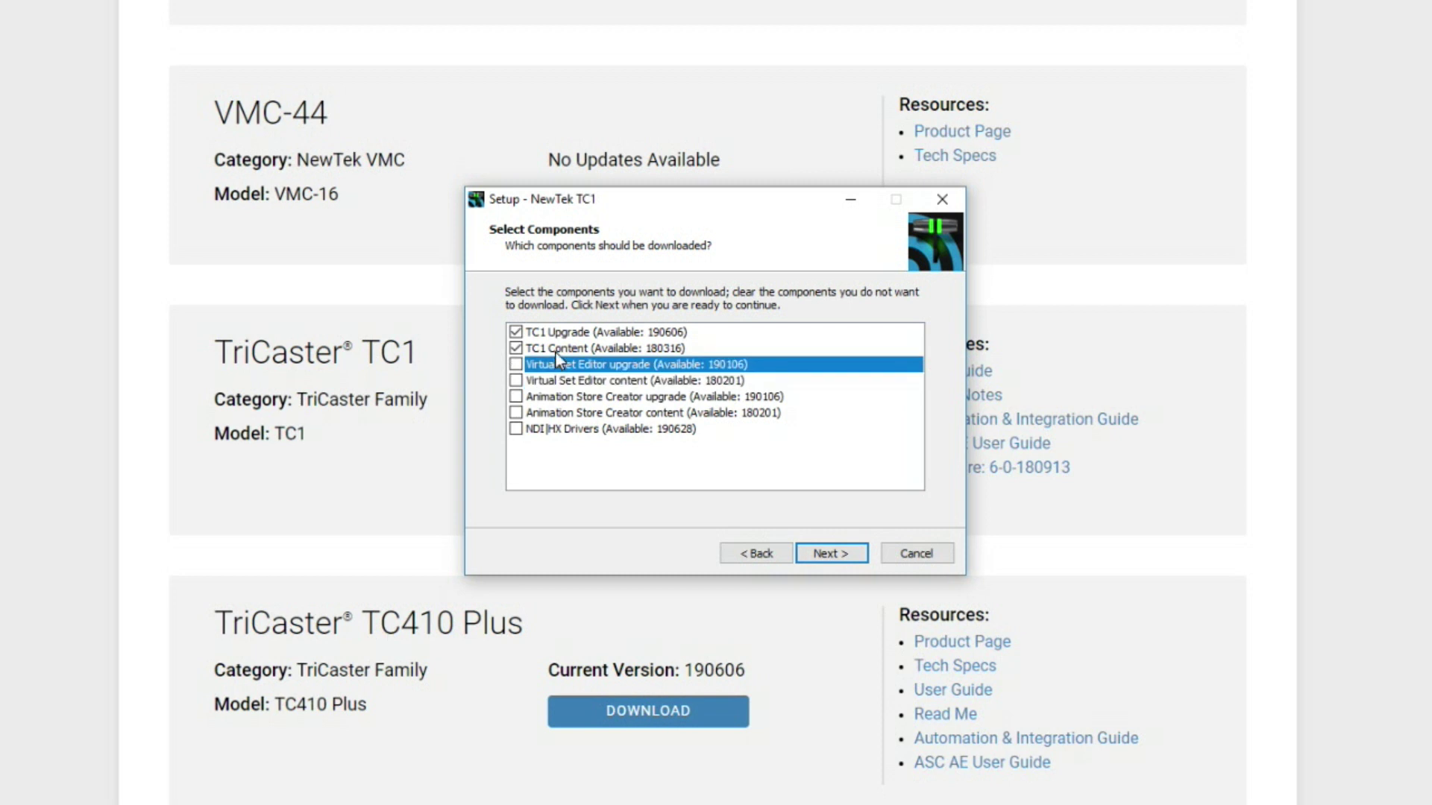
pyautogui.click(571, 348)
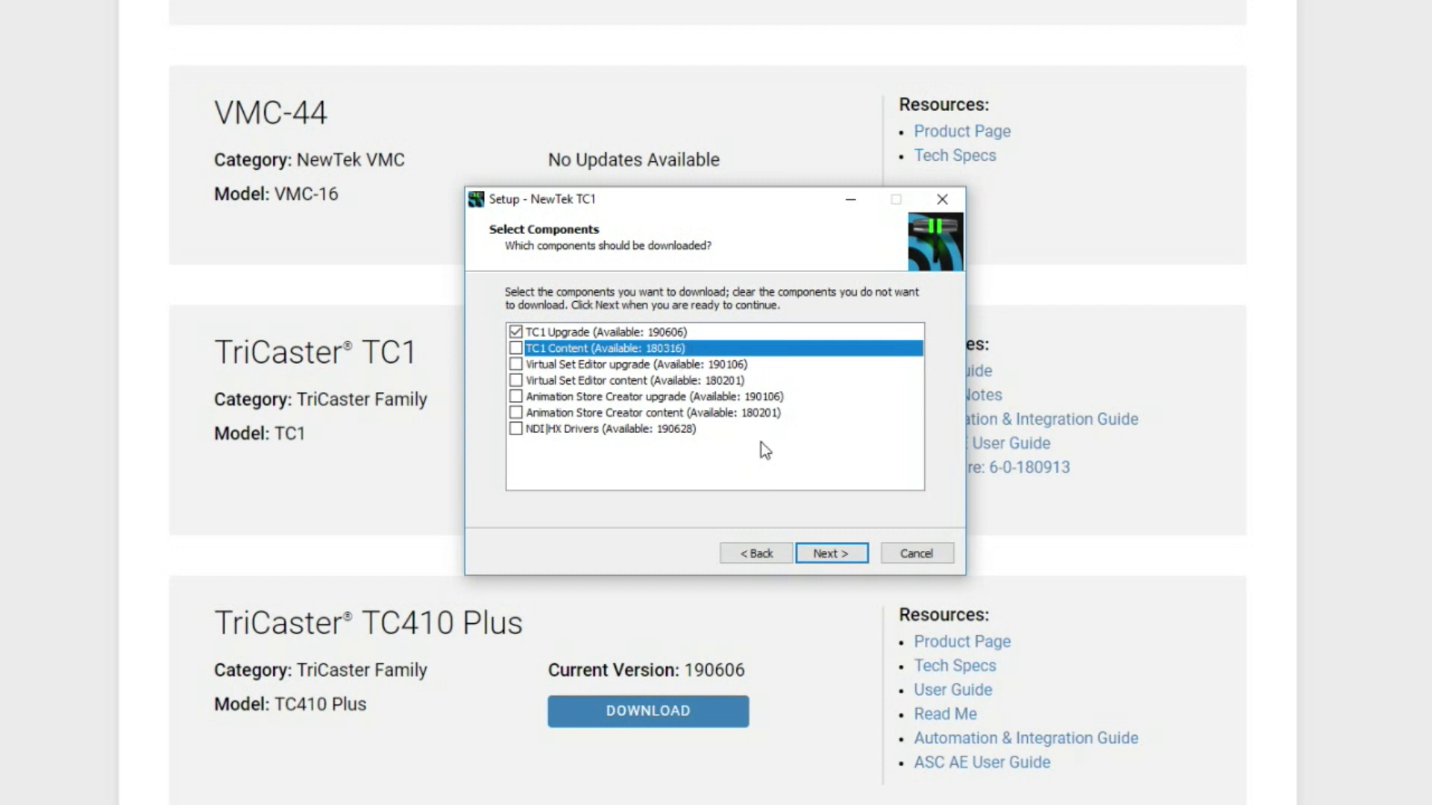
pyautogui.click(847, 558)
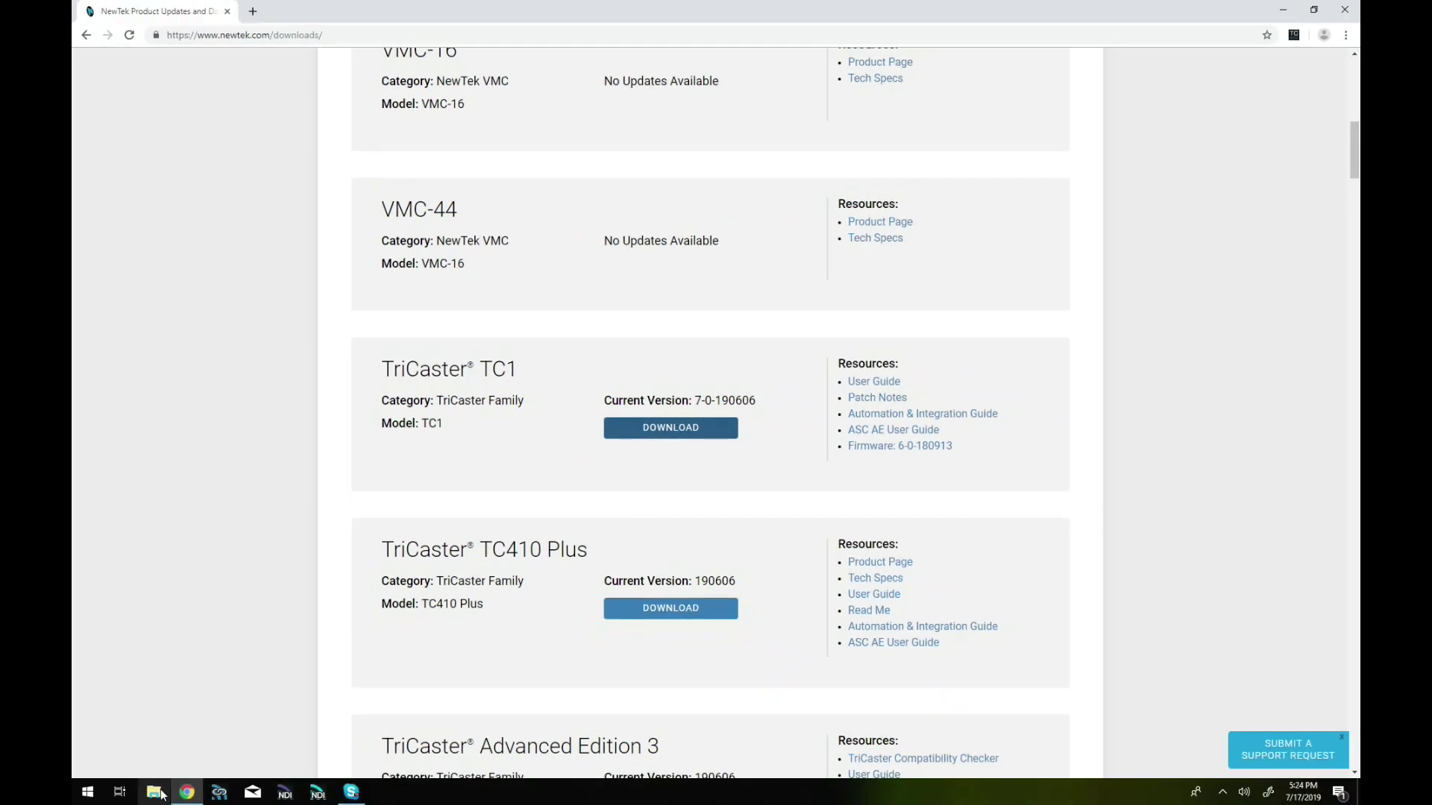
# - Copy the TriCaster Build 7-17-2019 folder from the Windows (C:) drive
pyautogui.click(157, 795)
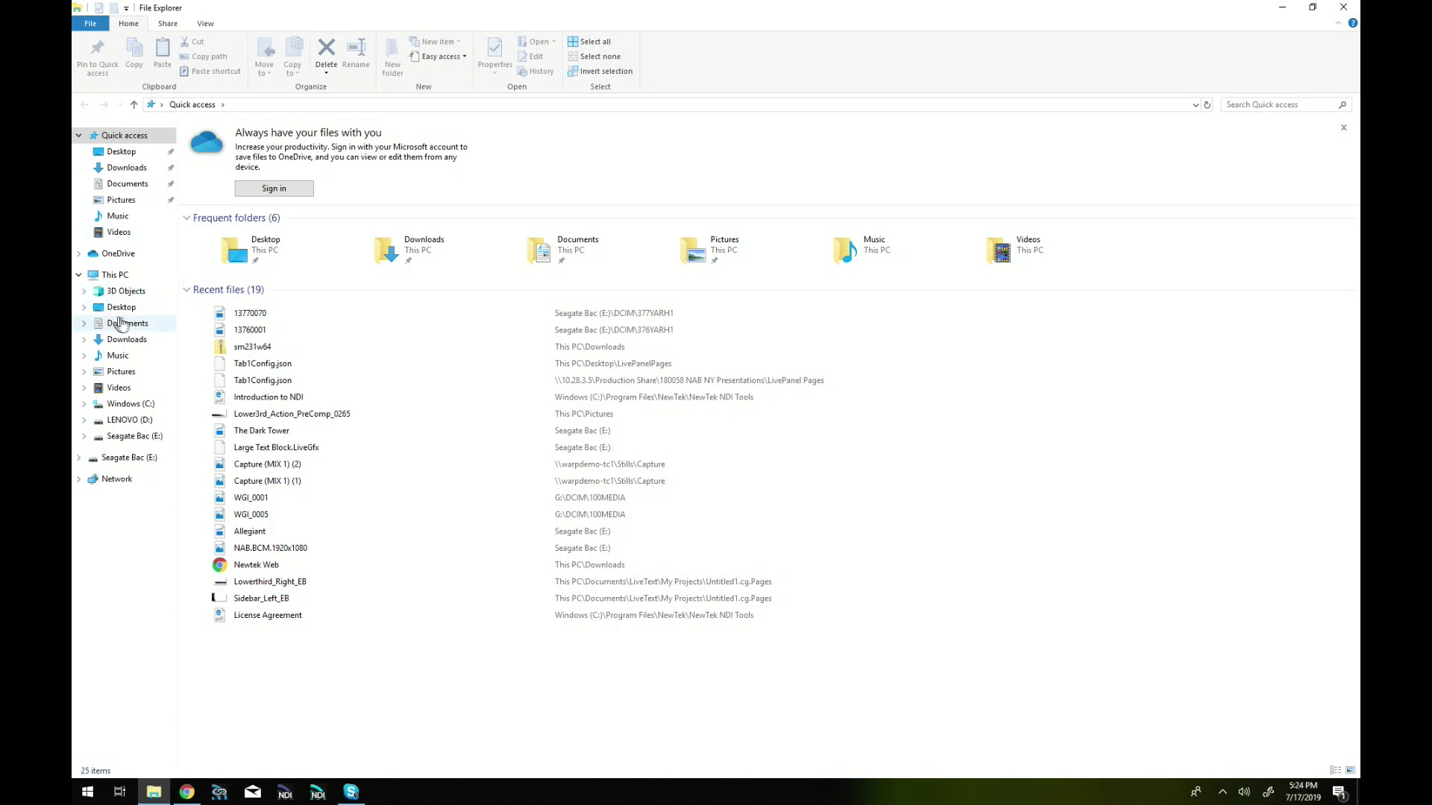
pyautogui.click(125, 405)
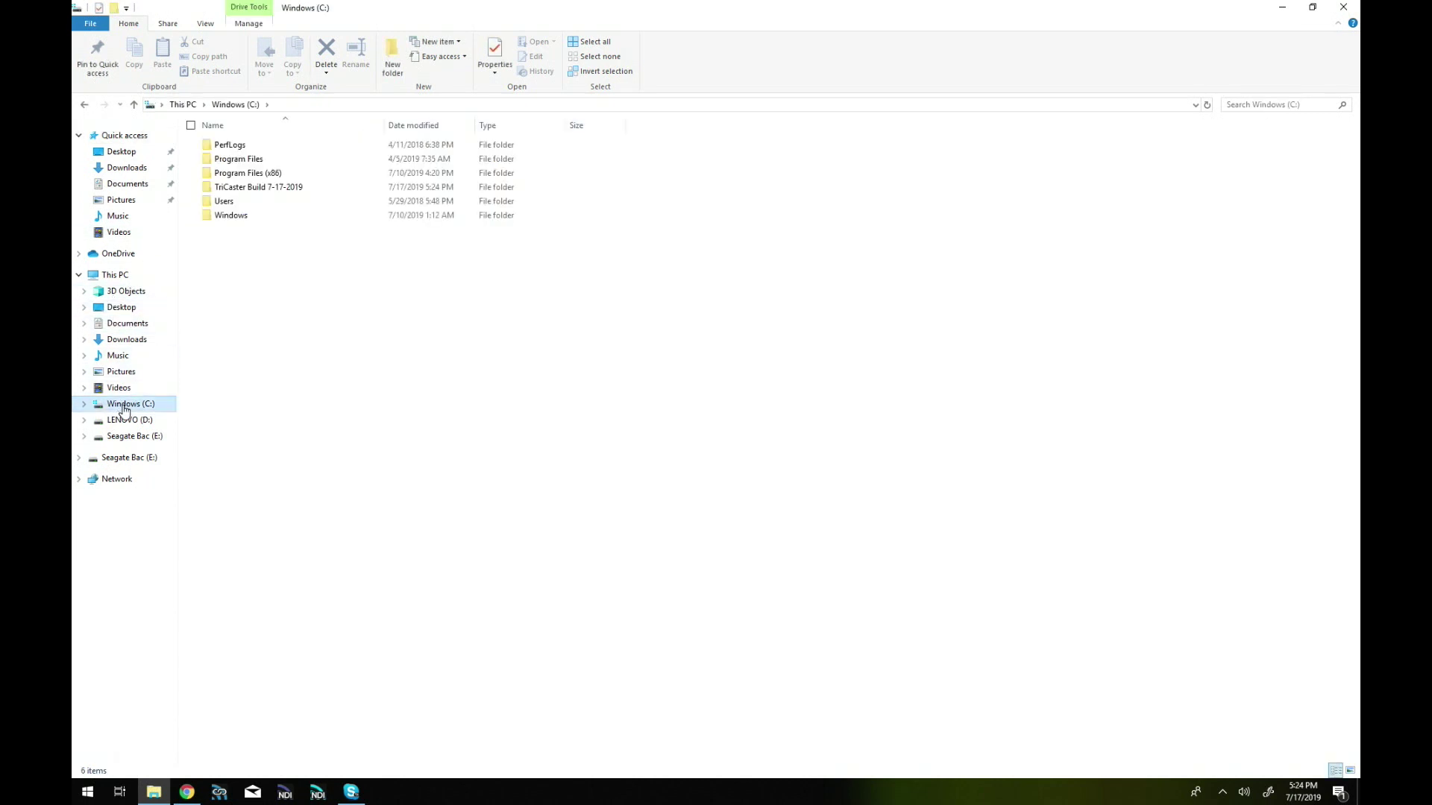
pyautogui.moveTo(230, 193)
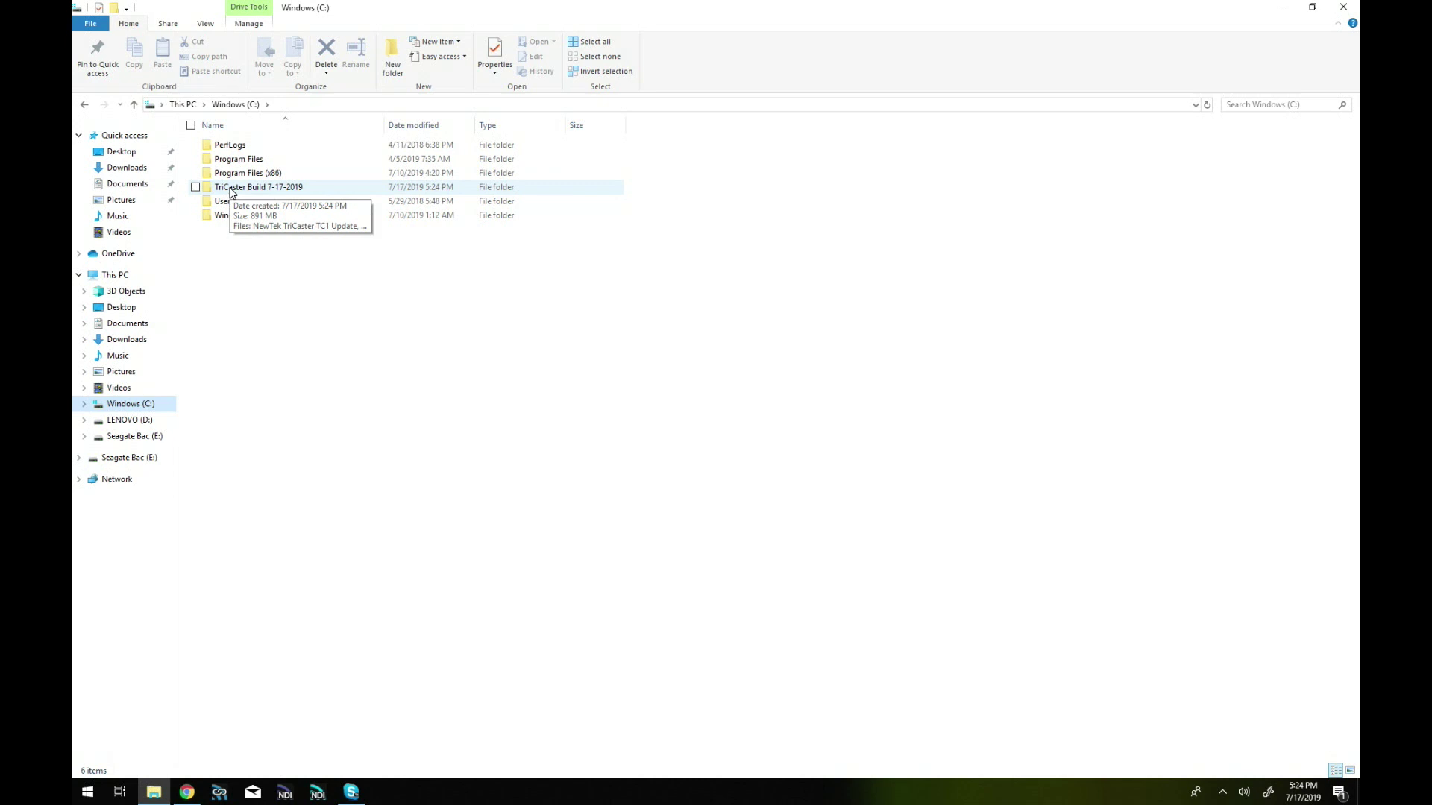
pyautogui.doubleClick(231, 191)
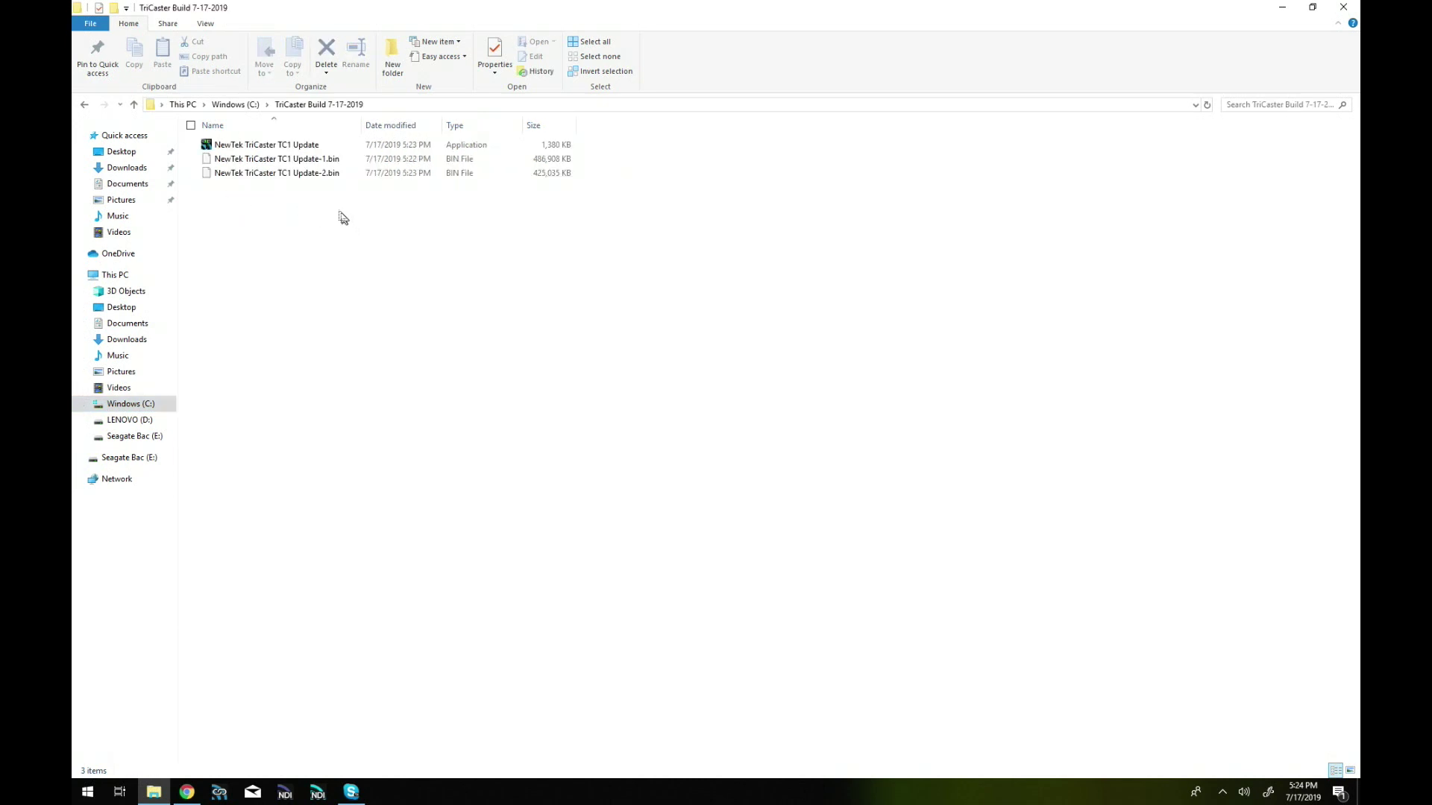
pyautogui.moveTo(322, 172)
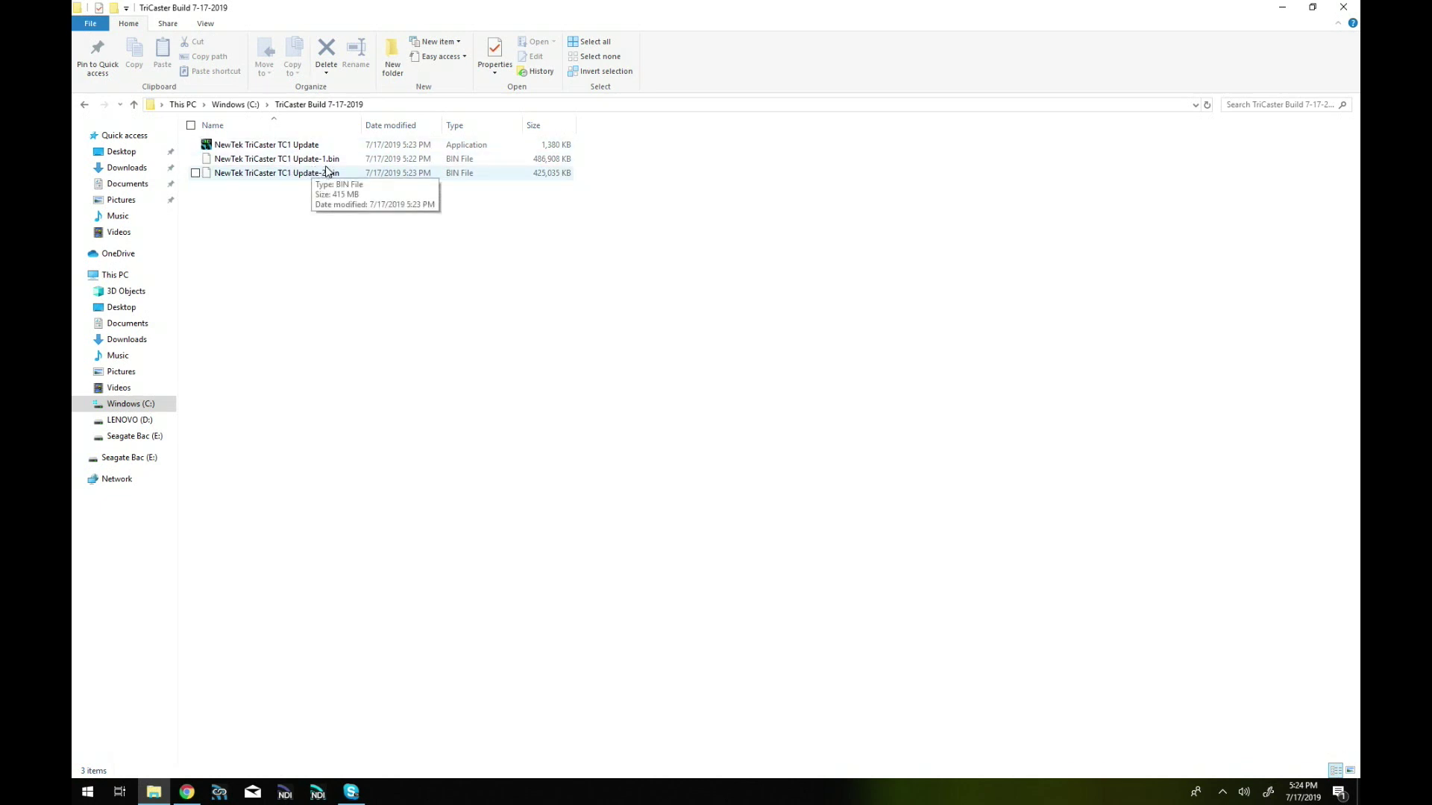
pyautogui.moveTo(364, 180)
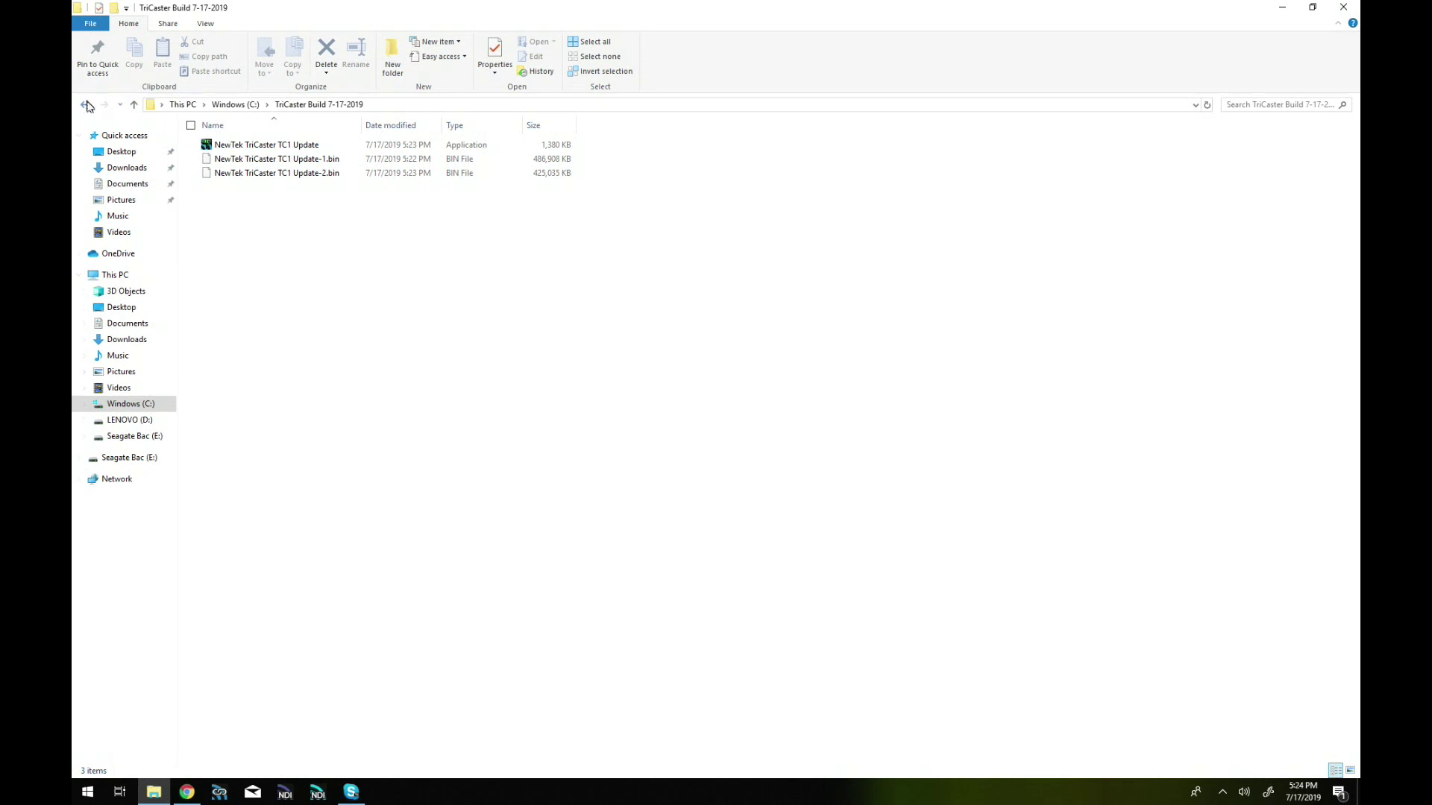
pyautogui.click(87, 106)
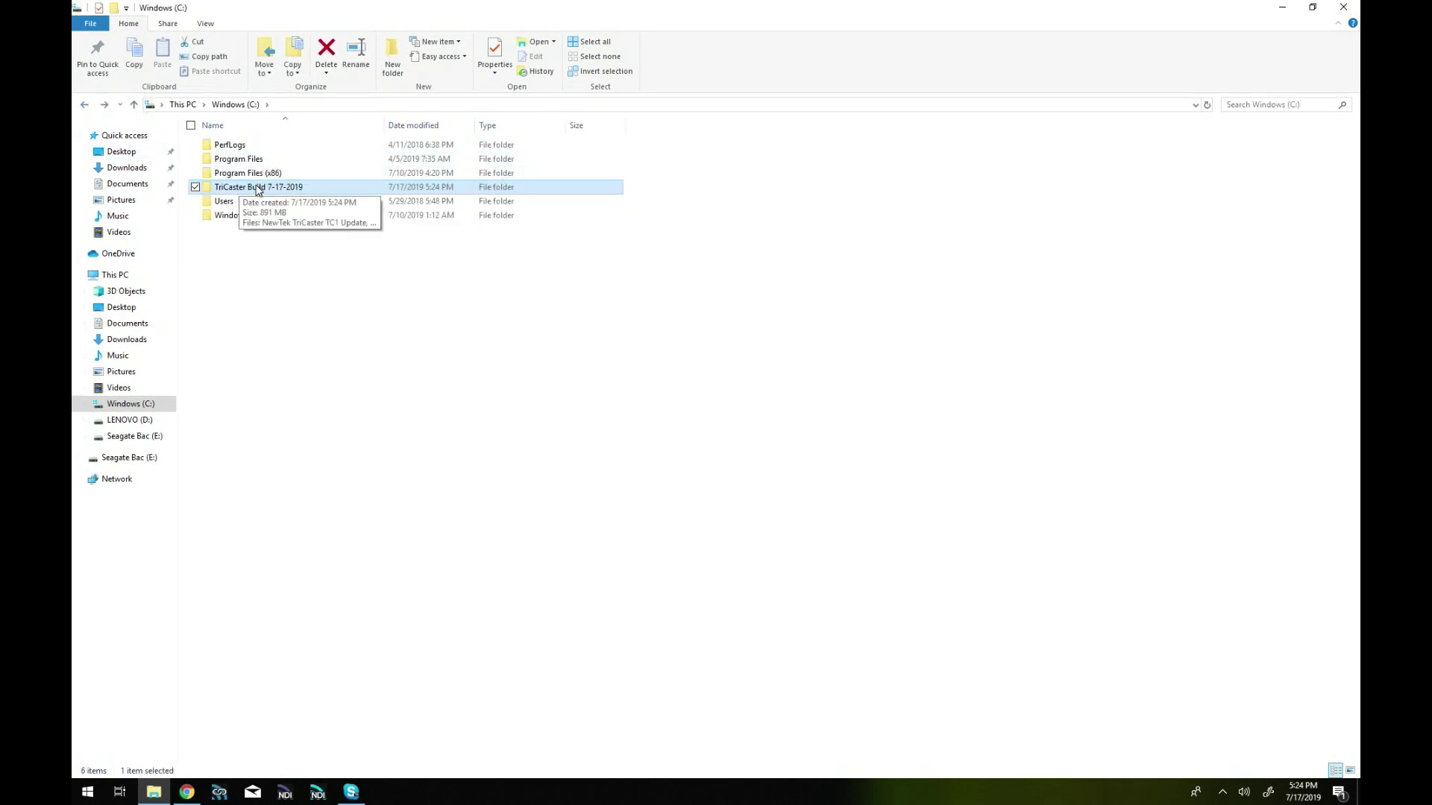
pyautogui.rightClick(256, 190)
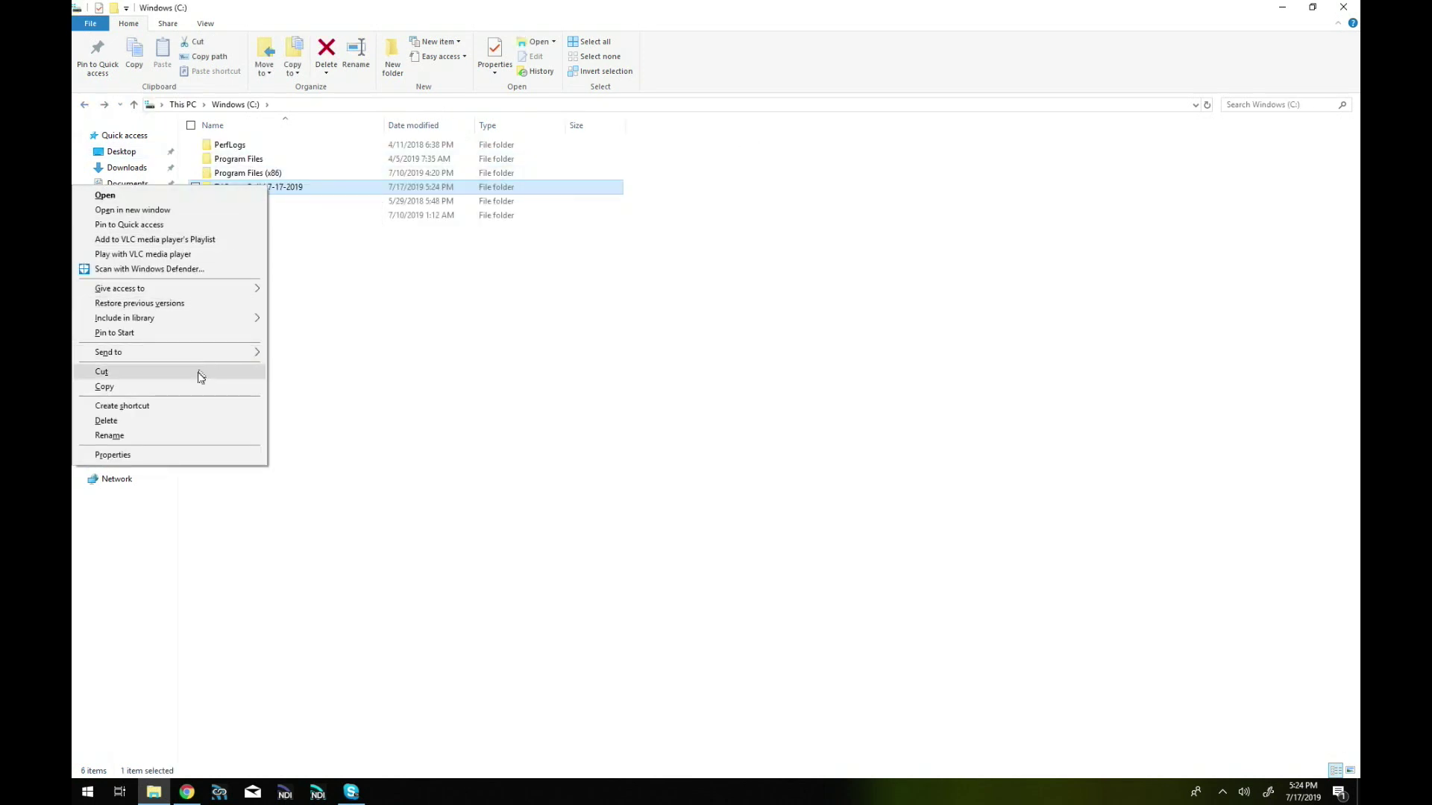
pyautogui.click(199, 388)
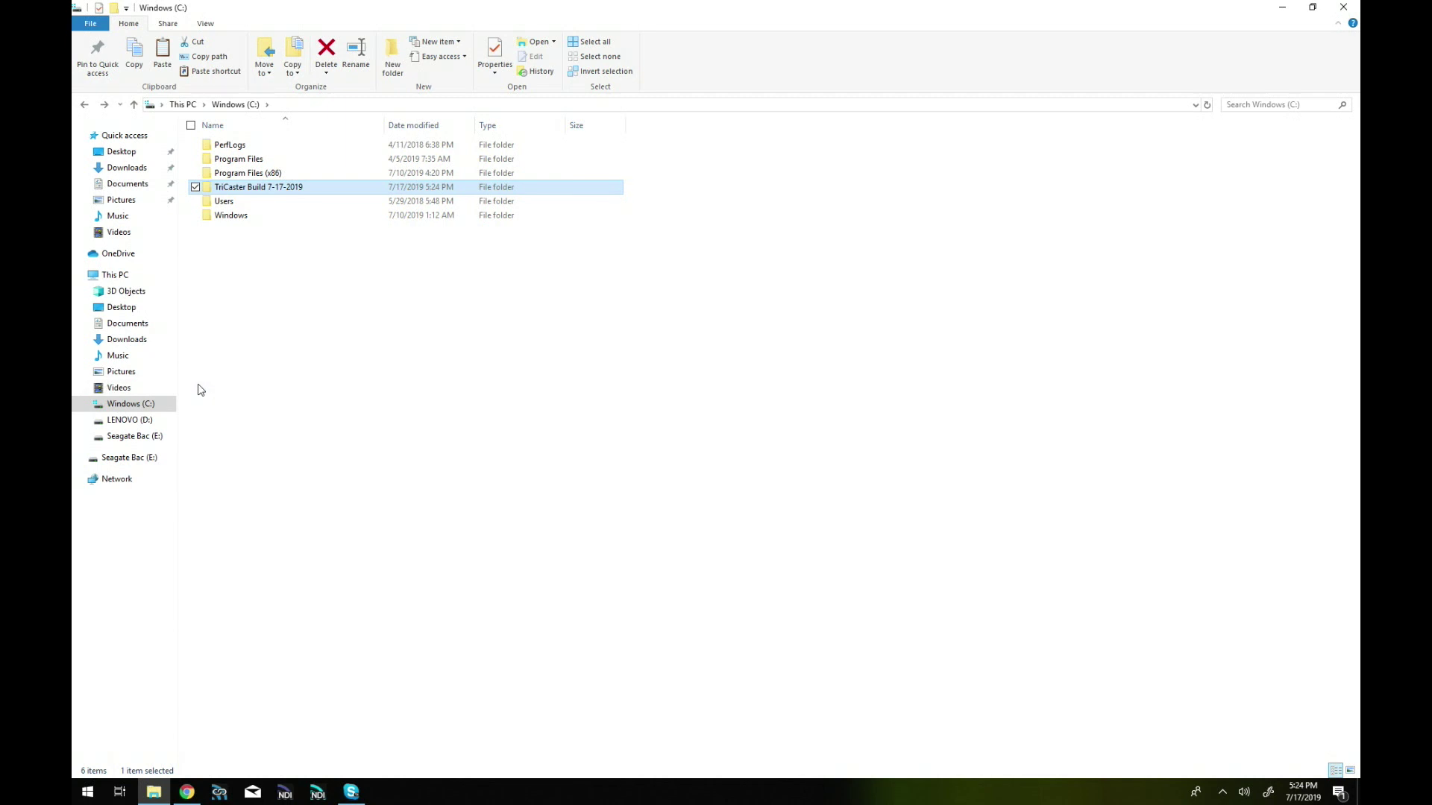
# - Paste the copied folder onto the Seagate Bac (E:) drive
pyautogui.click(134, 440)
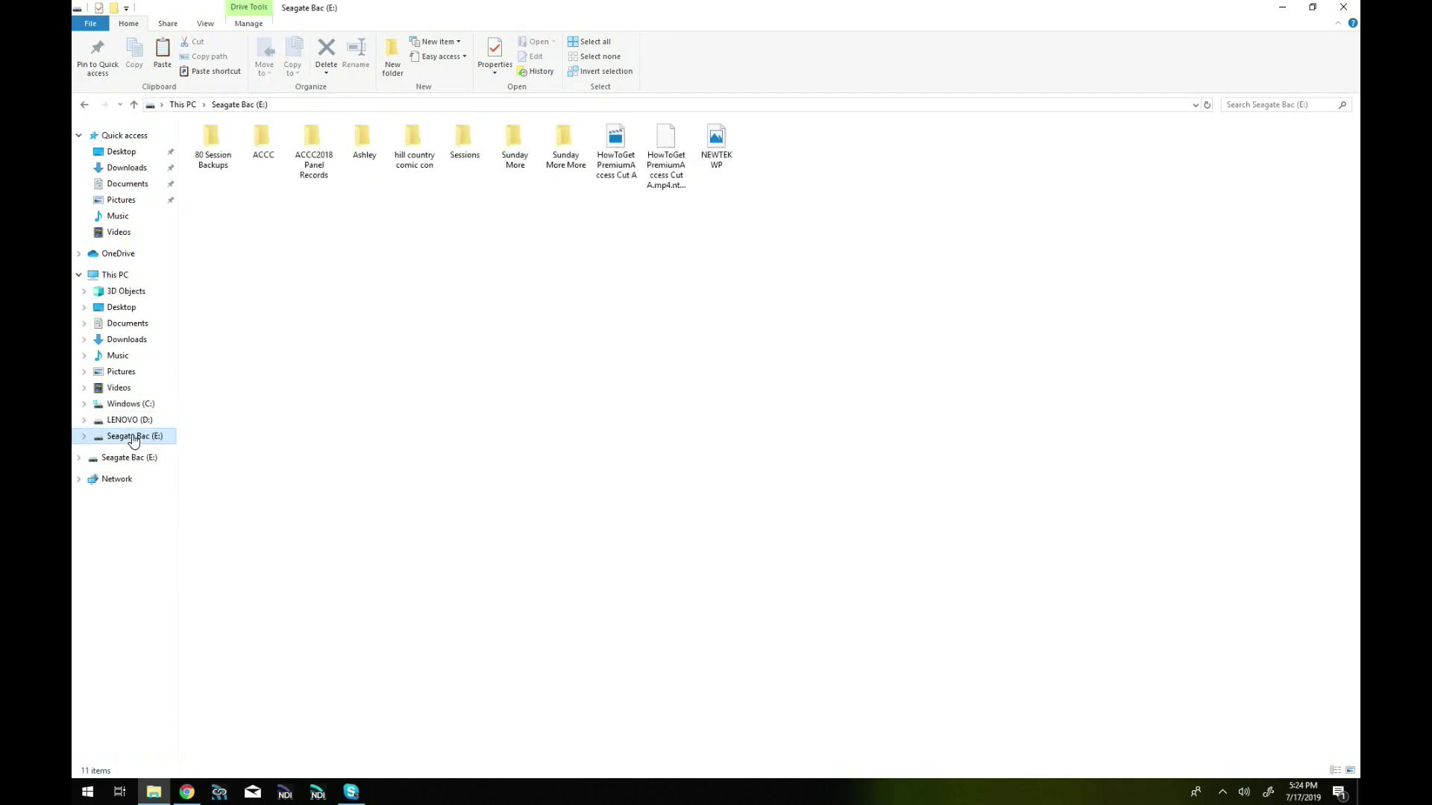
pyautogui.rightClick(493, 391)
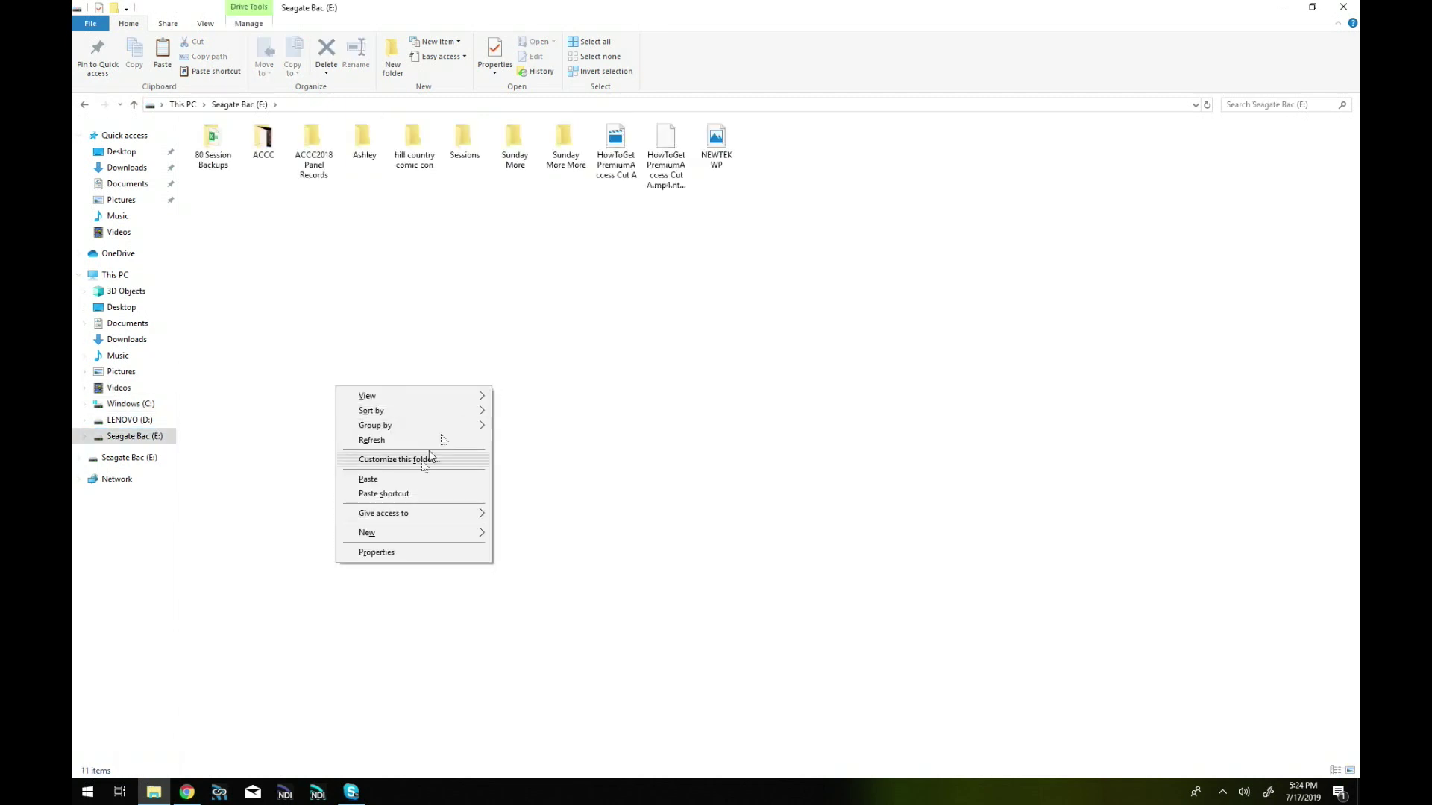
pyautogui.click(412, 478)
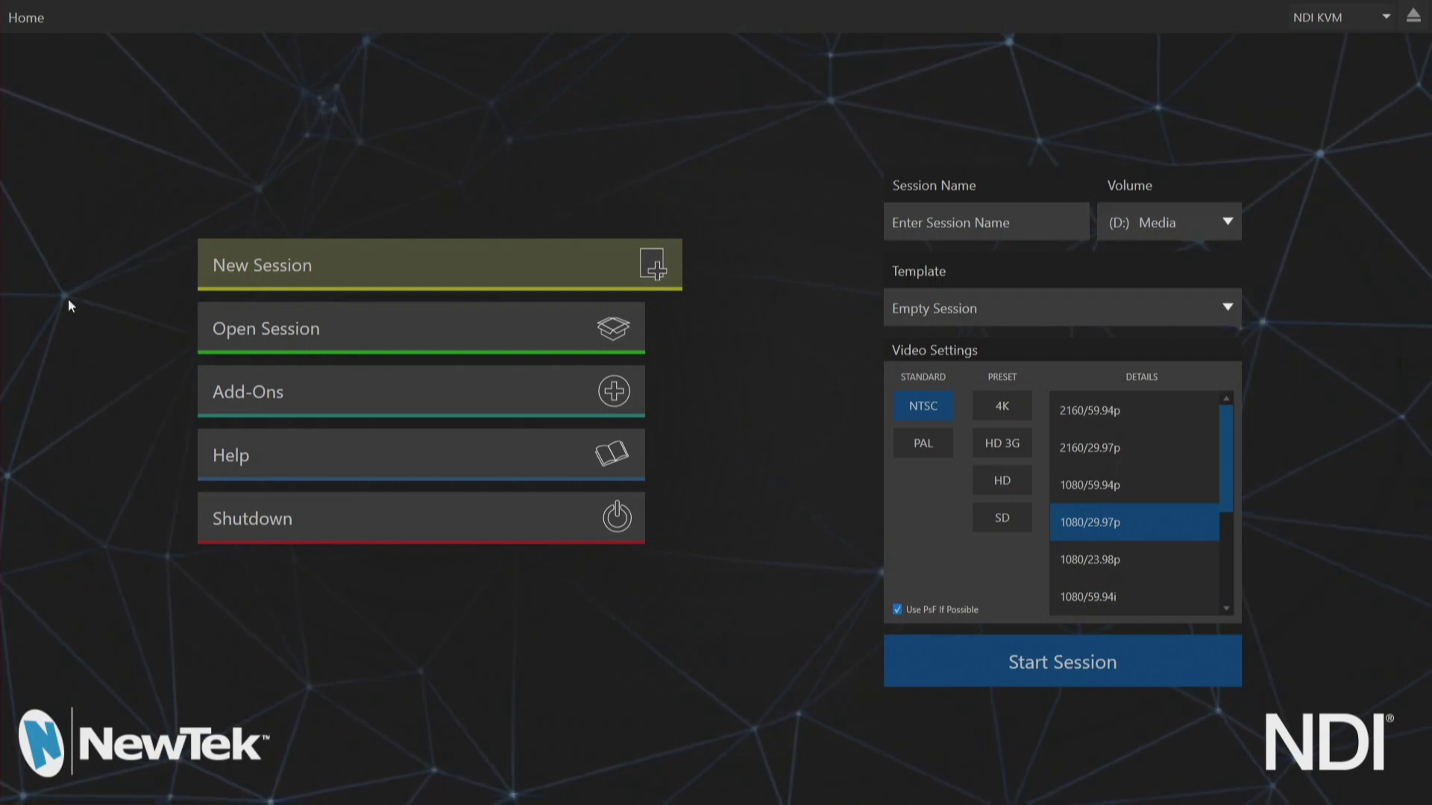
# - Enter Administrator Mode from Shutdown, choose Remind Me Later on the warning, and exit to Windows
pyautogui.click(263, 525)
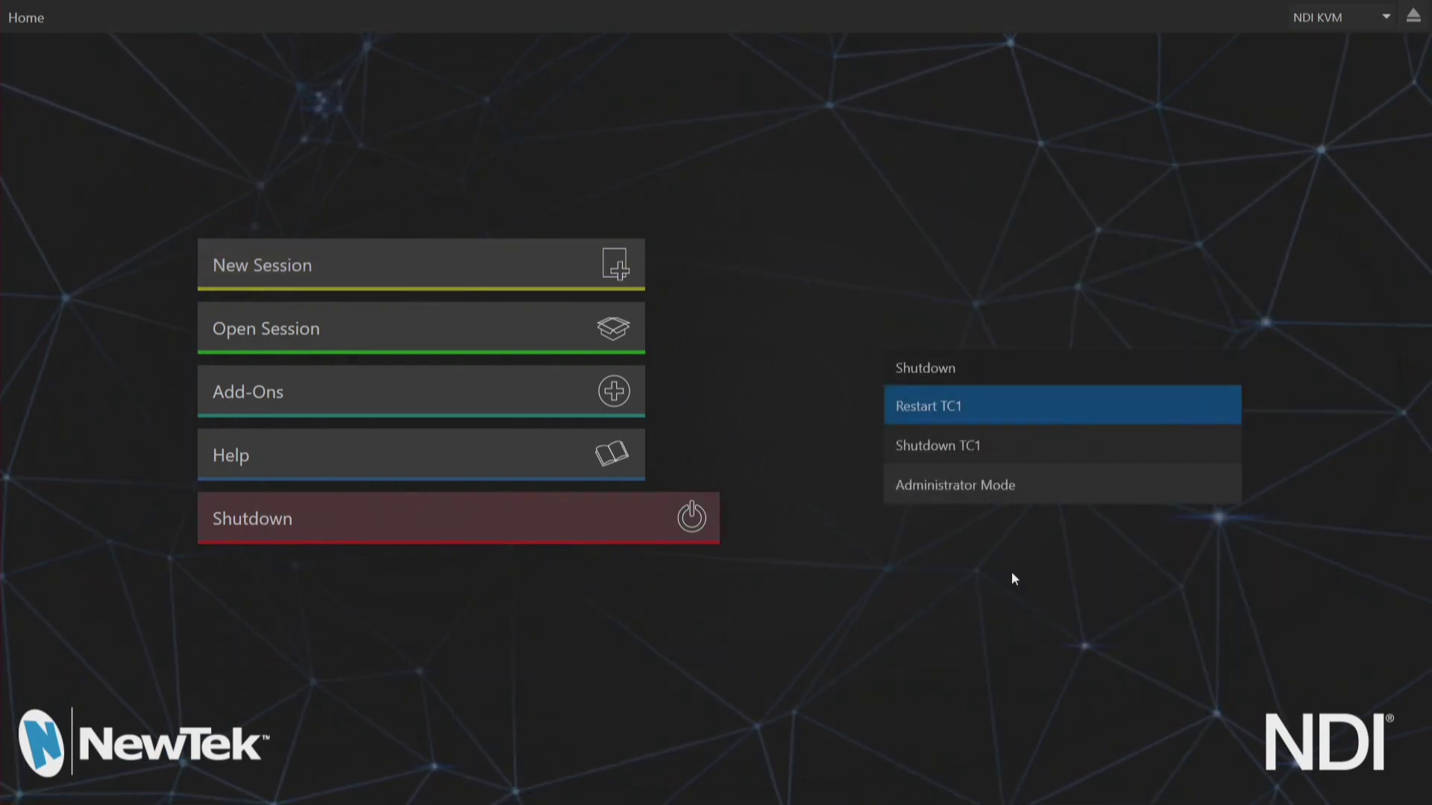
pyautogui.click(977, 485)
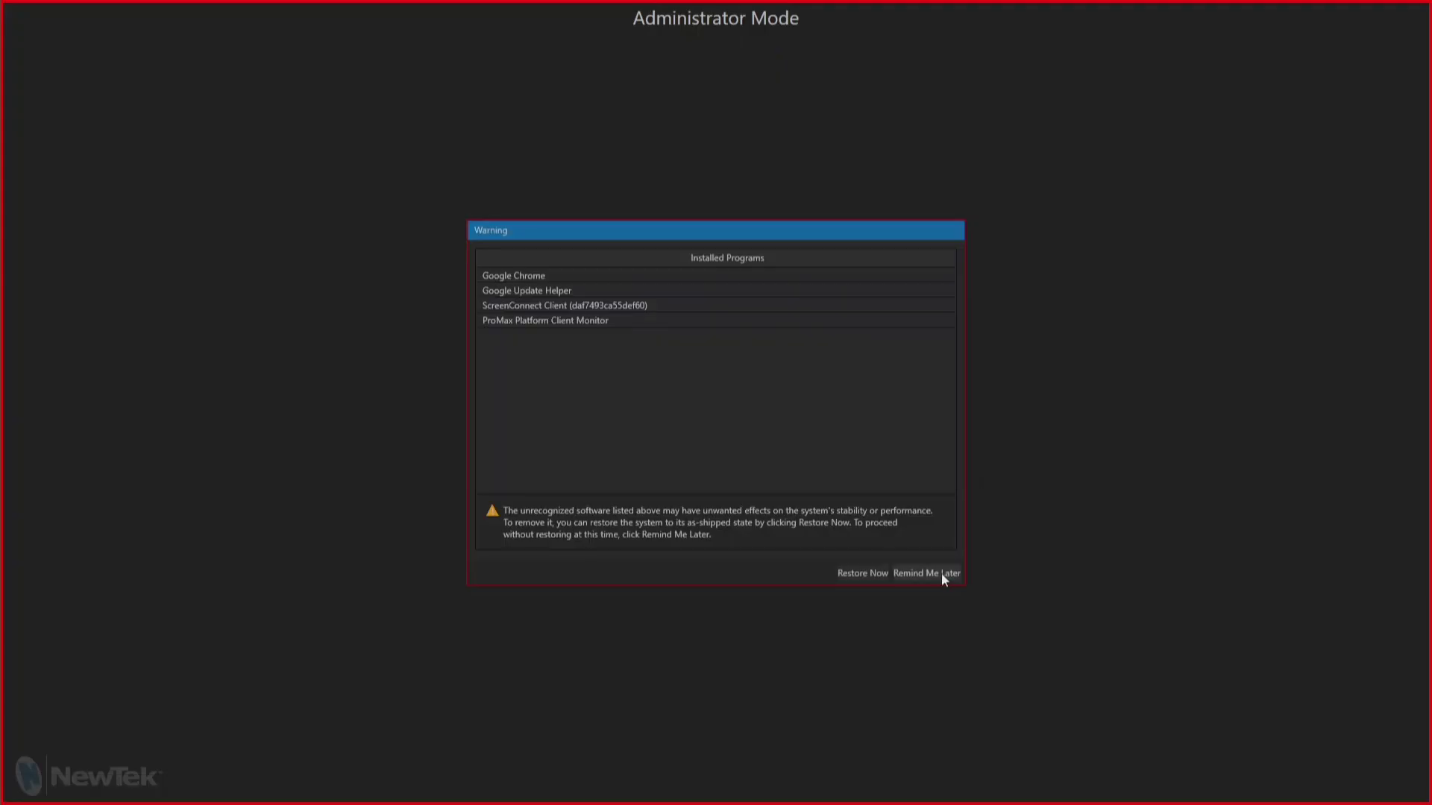
pyautogui.click(941, 573)
pyautogui.click(854, 552)
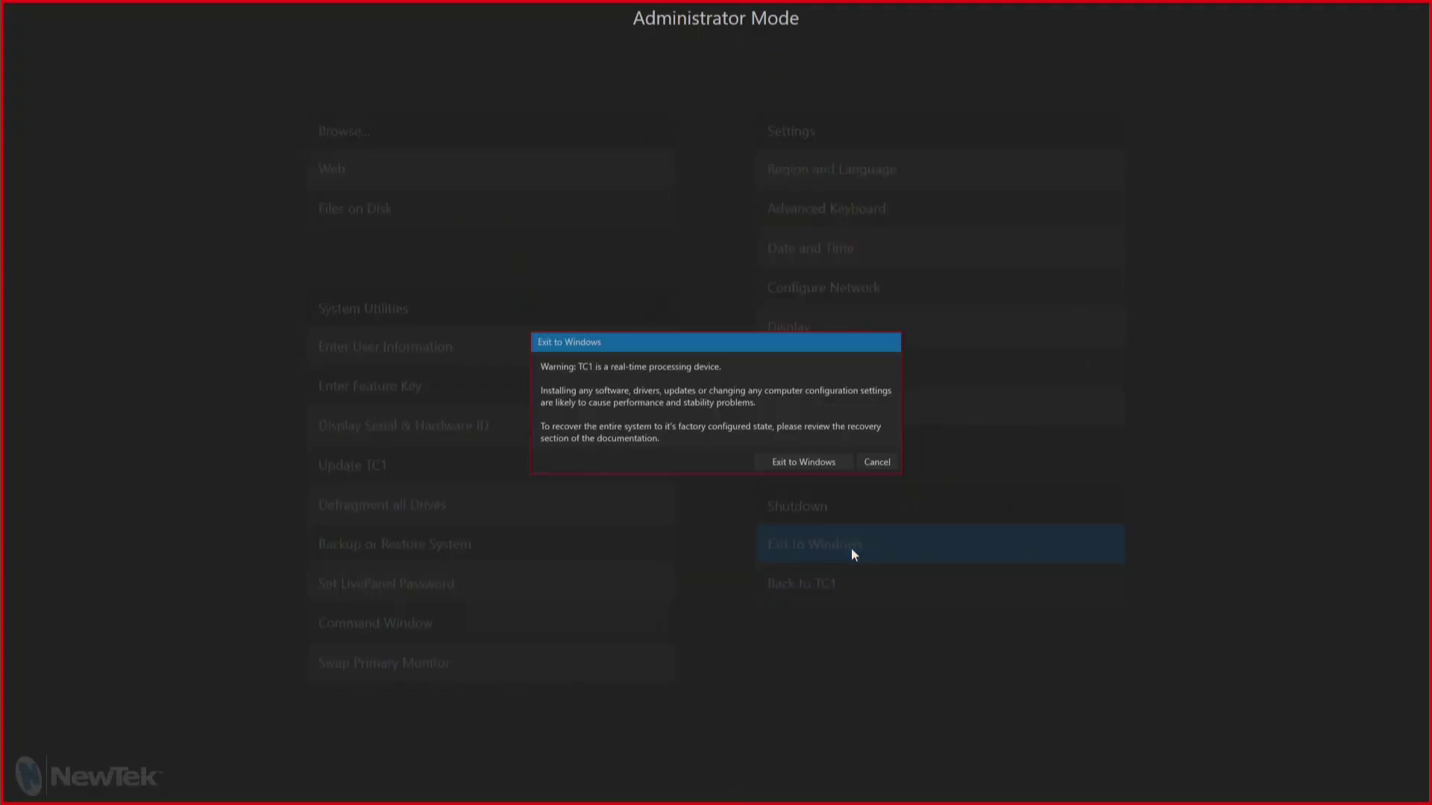
pyautogui.click(802, 462)
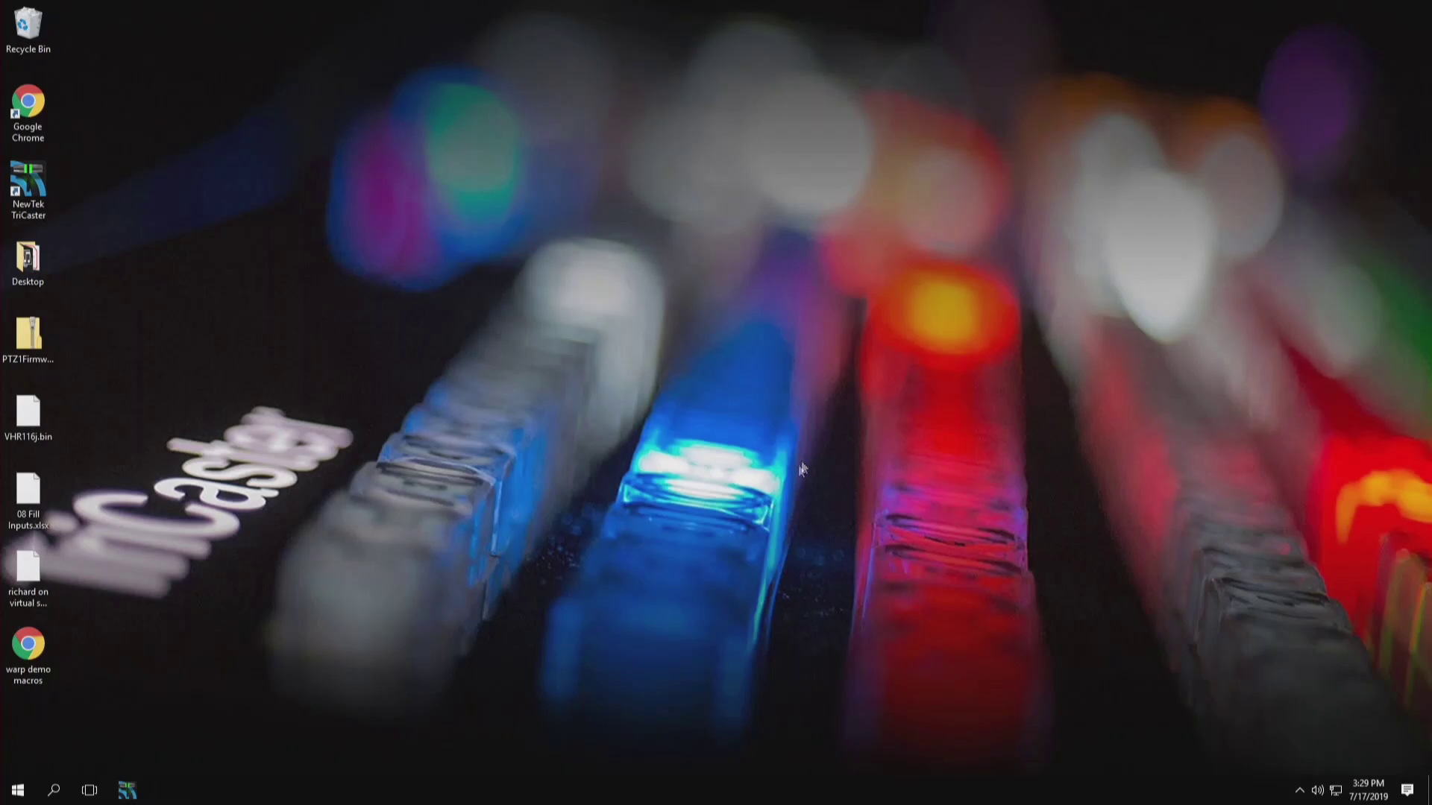
# - Copy the TriCaster Build 7-17-2019 folder from the Seagate Bac (F:) drive
pyautogui.doubleClick(28, 267)
pyautogui.scroll(-2, 409, 559)
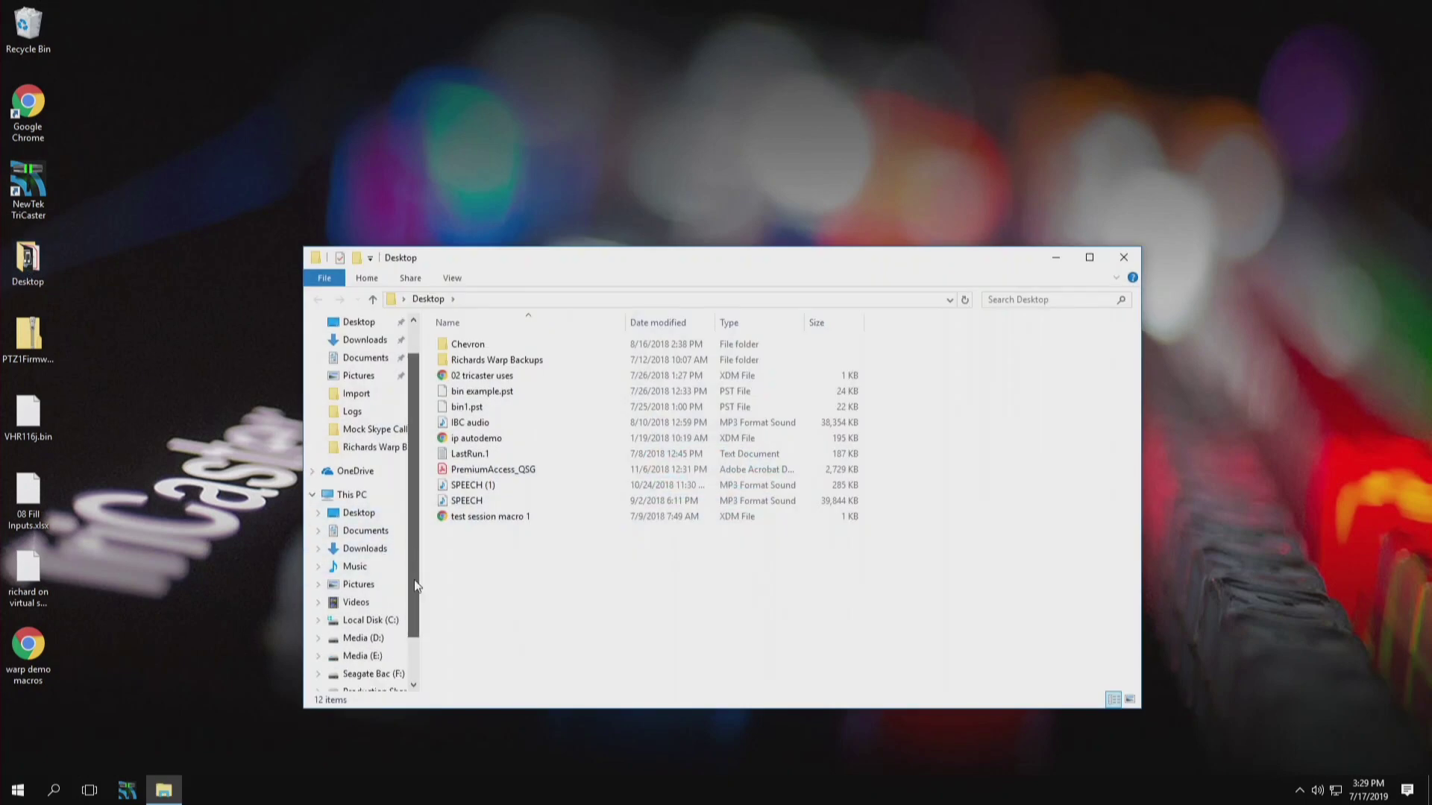
pyautogui.click(362, 625)
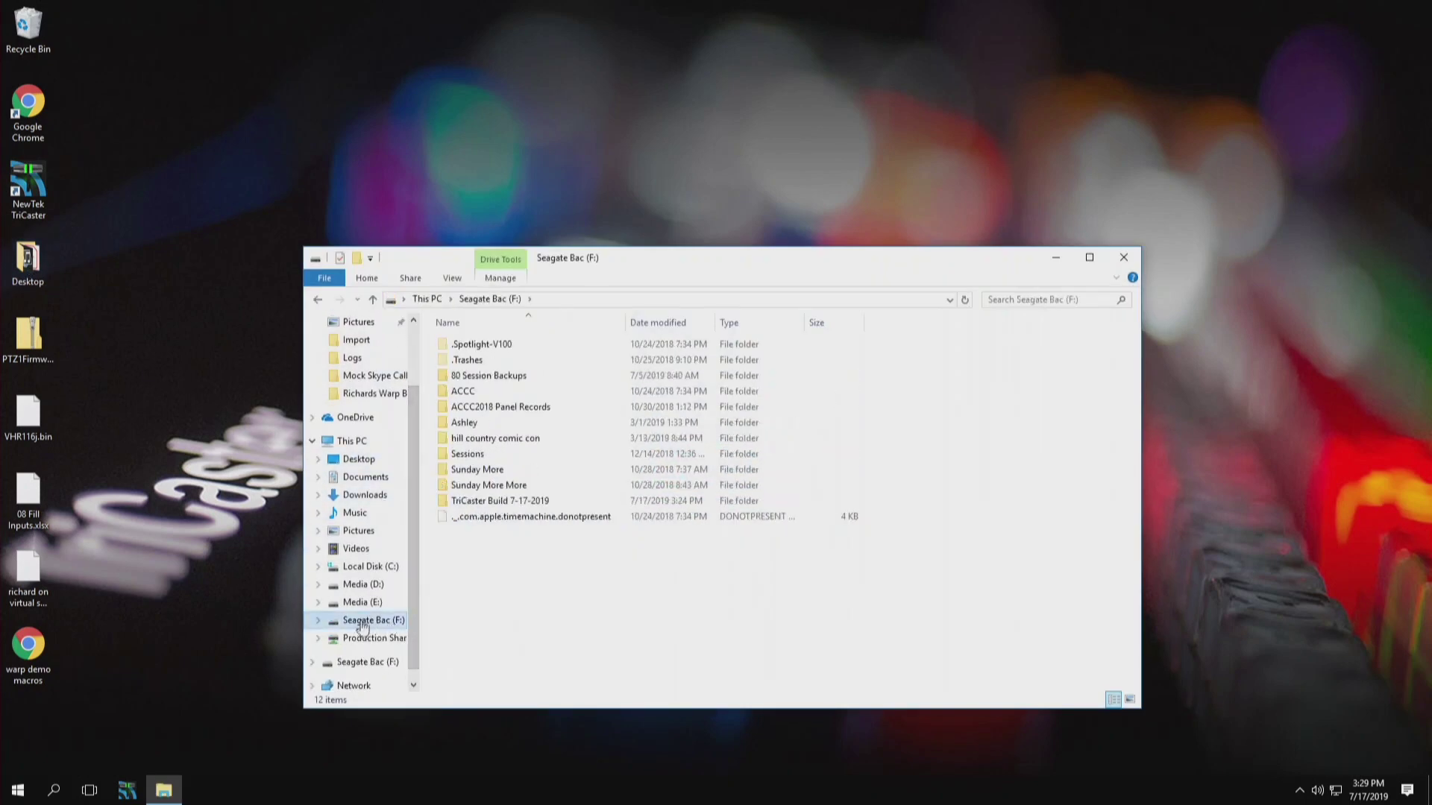
pyautogui.rightClick(469, 506)
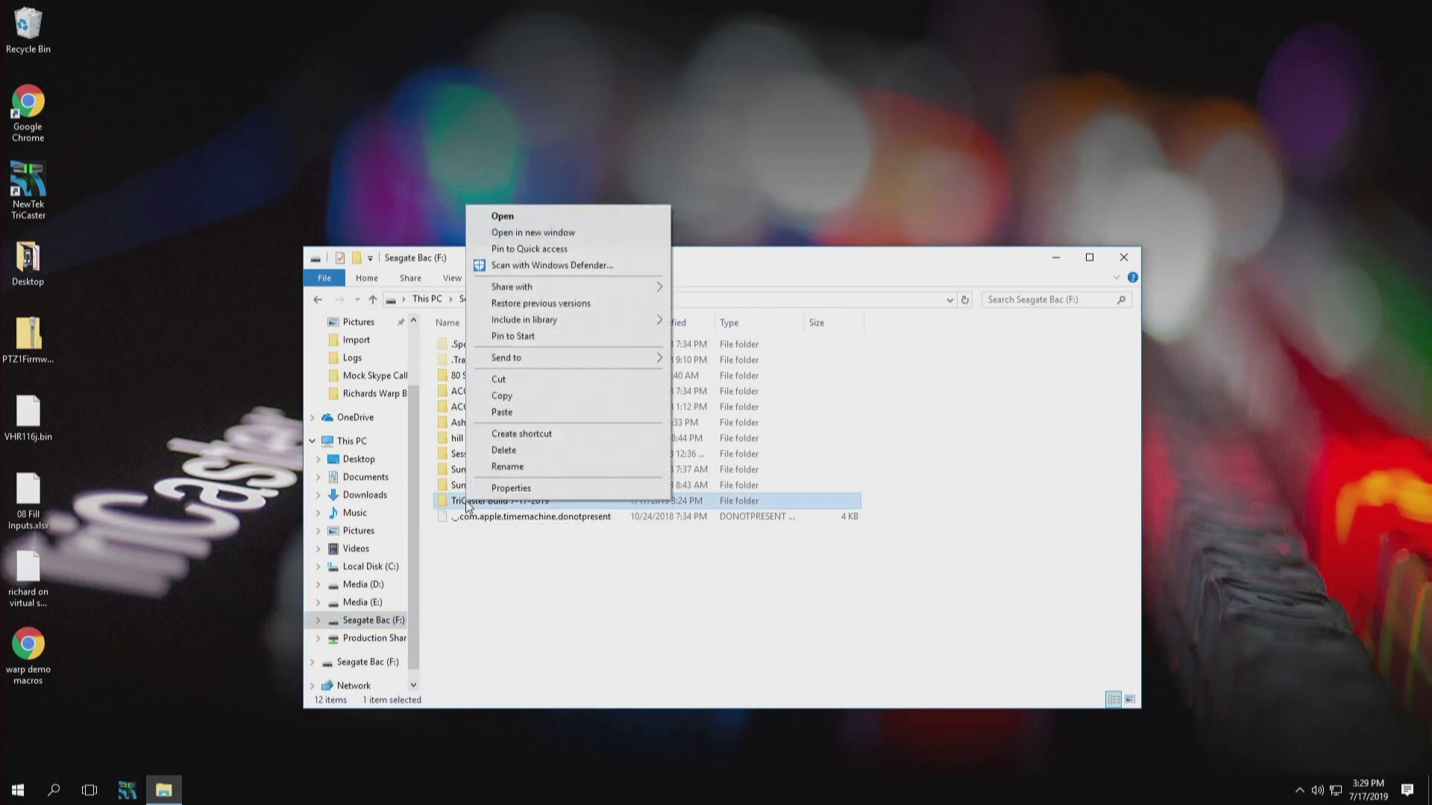
pyautogui.click(501, 396)
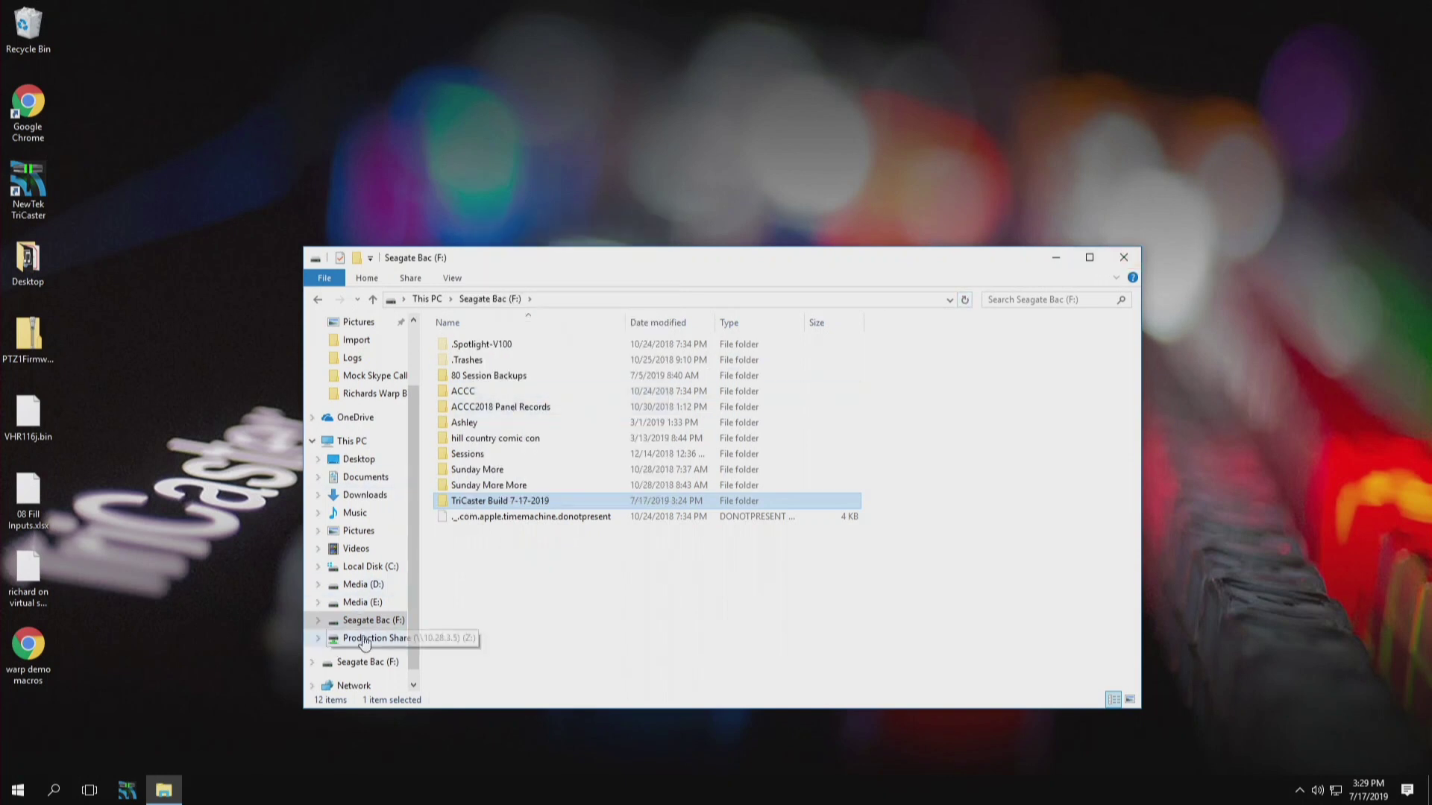
# - Paste the folder onto the Media (D:) drive, giving an 891 MB copy
pyautogui.click(357, 586)
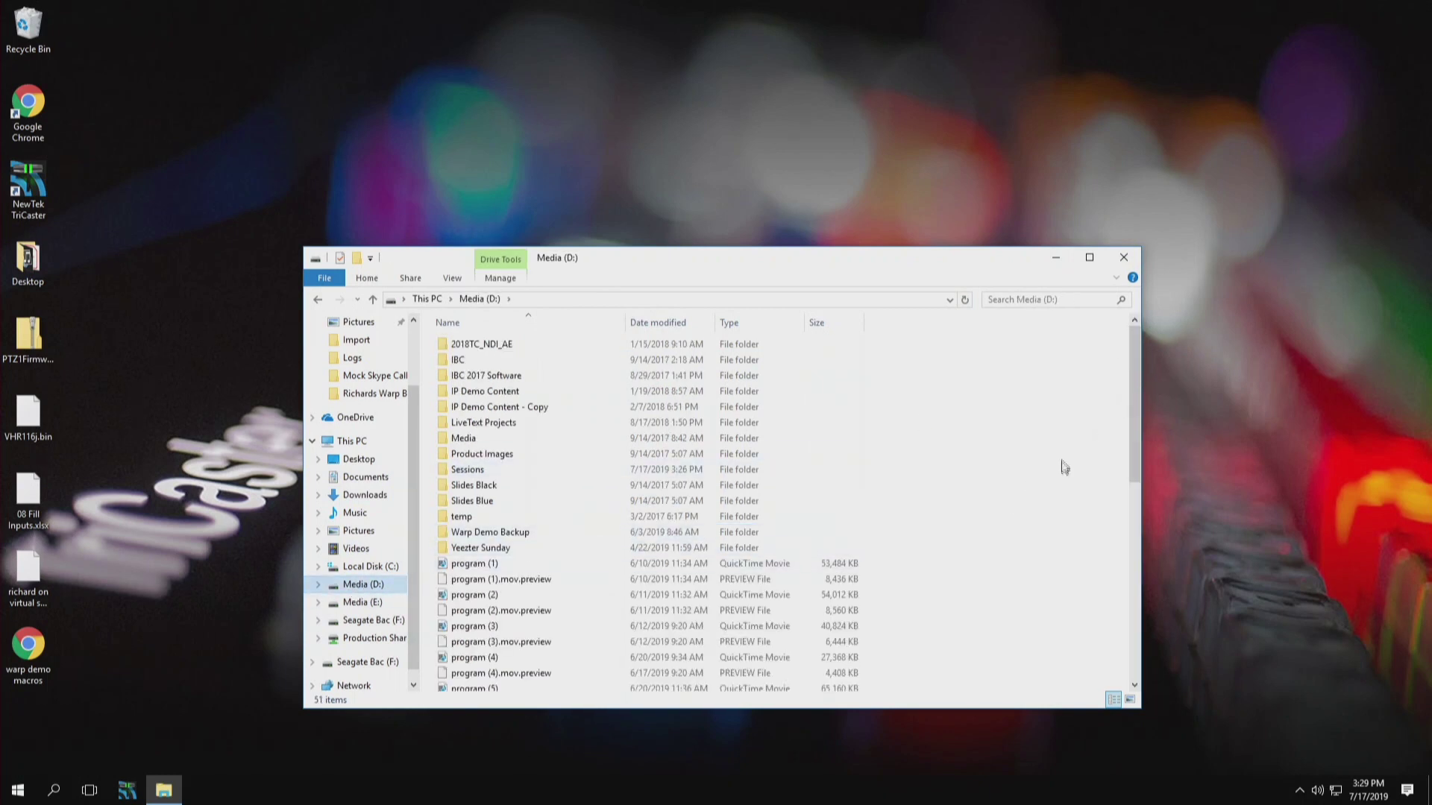
pyautogui.scroll(-9, 1062, 522)
pyautogui.rightClick(1039, 587)
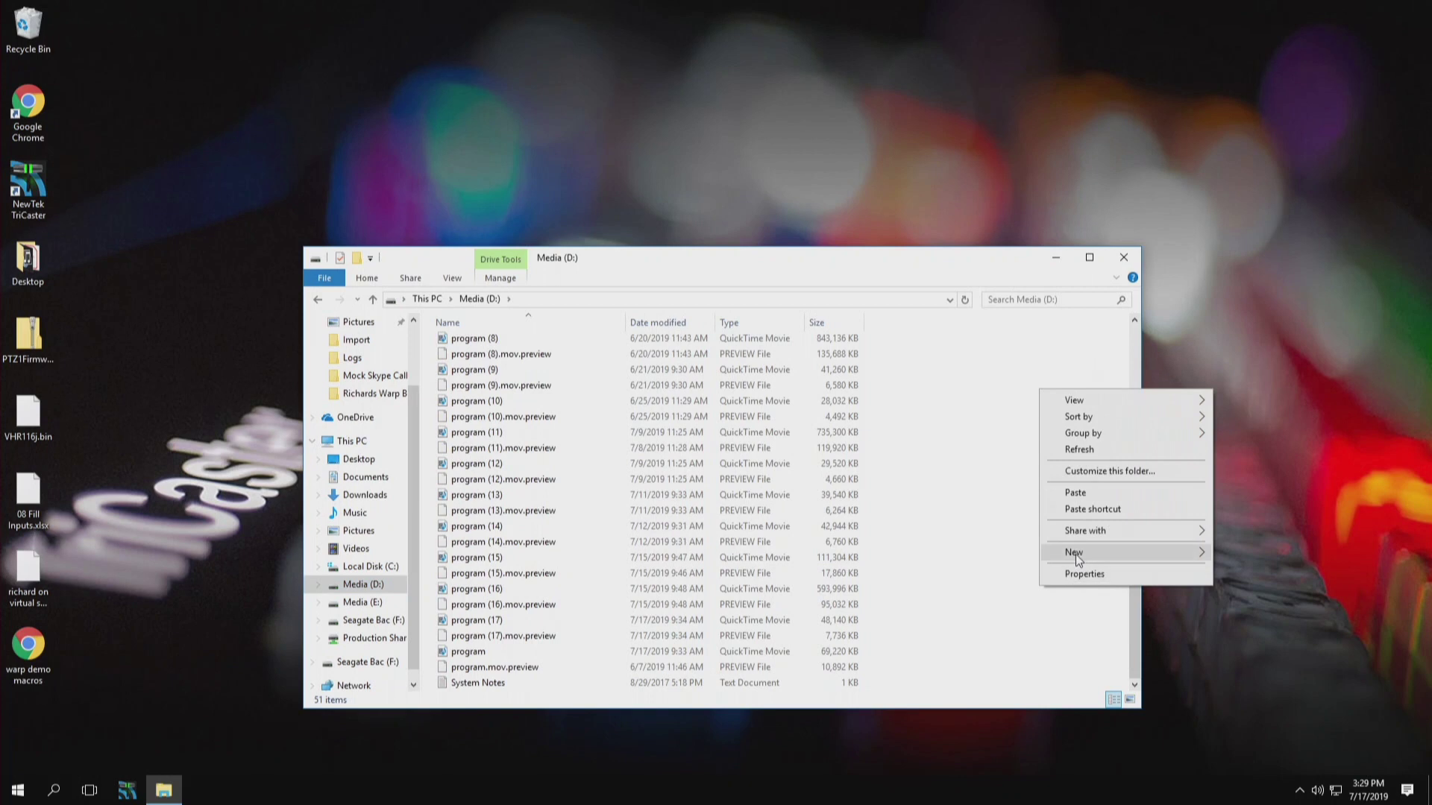
pyautogui.click(1087, 494)
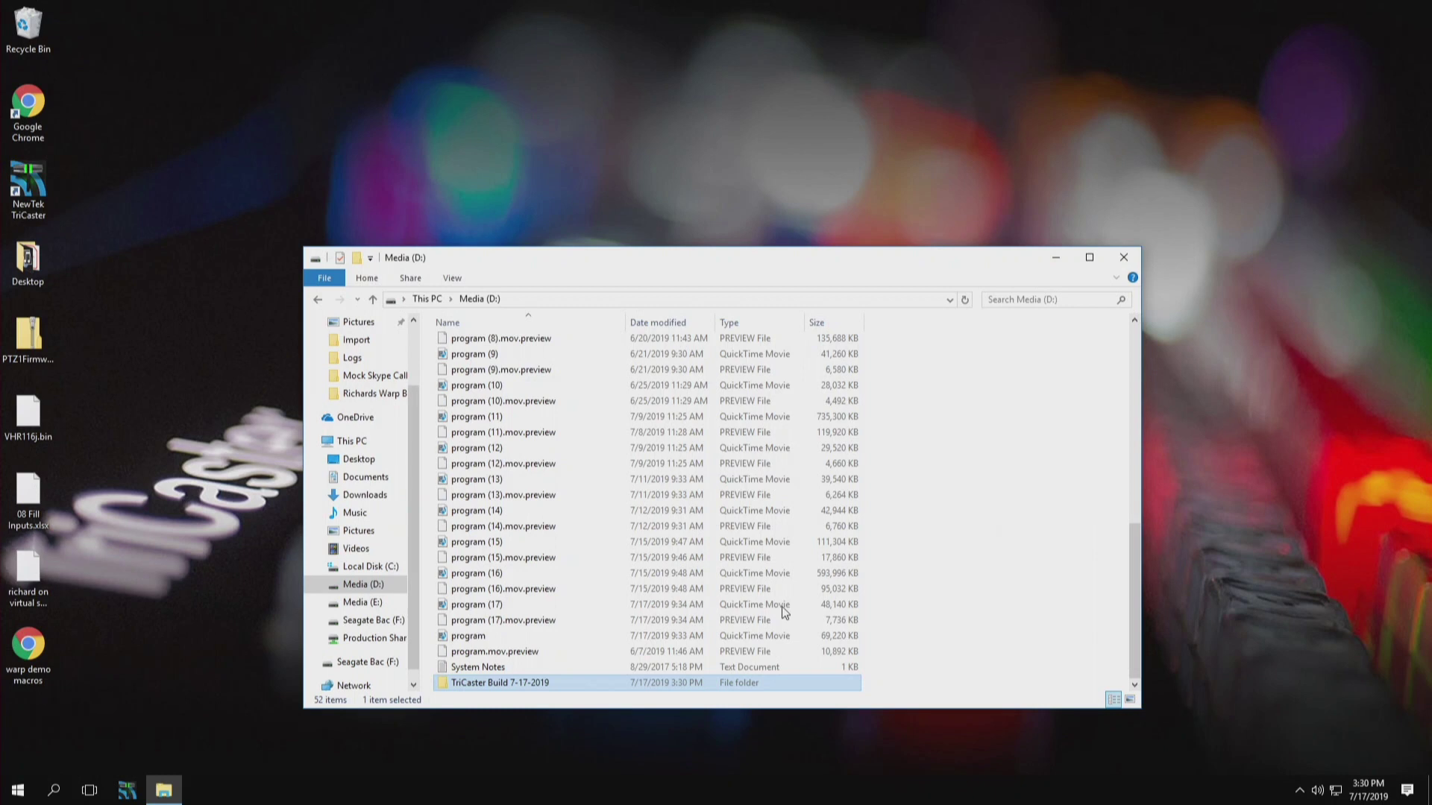
pyautogui.moveTo(485, 687)
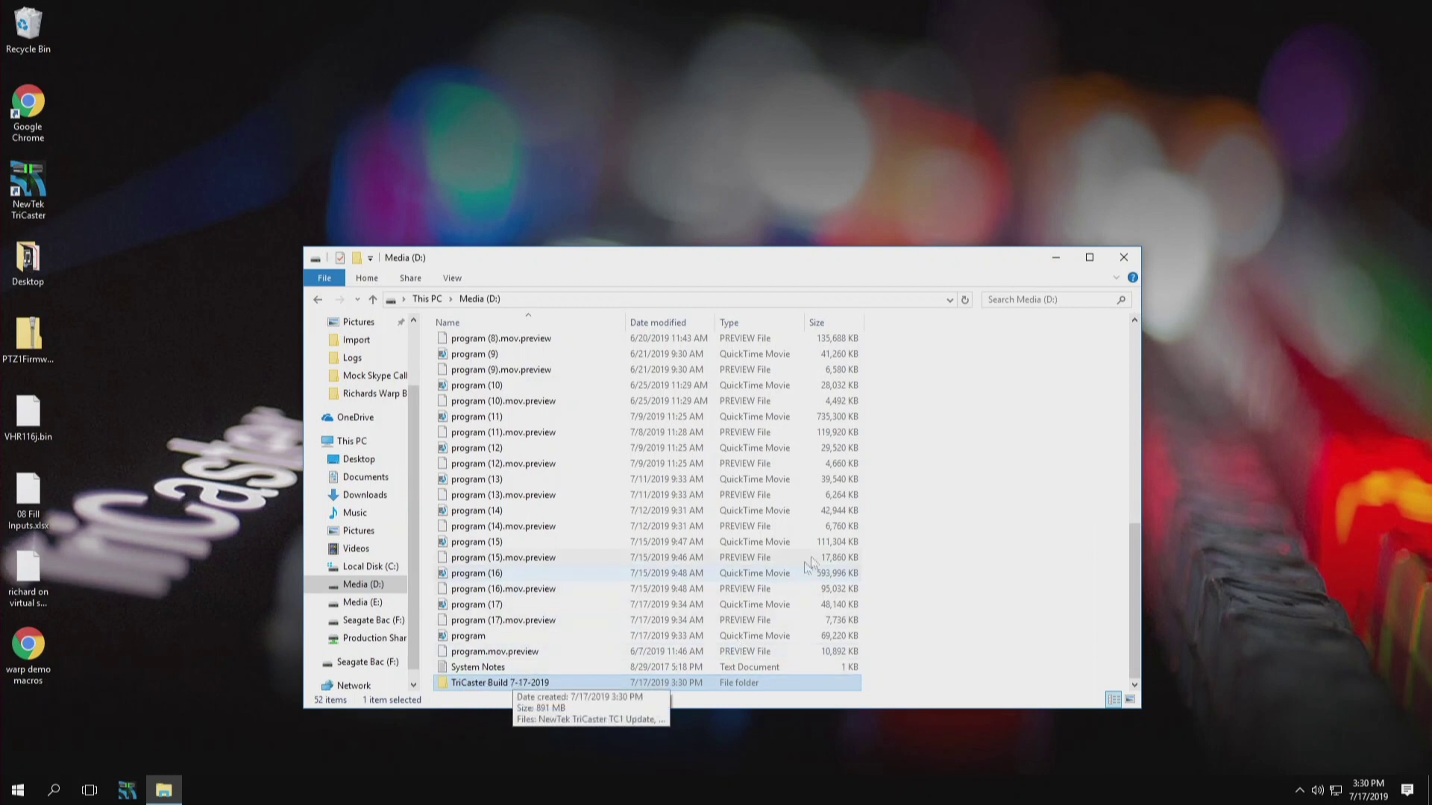
# - Run NewTek TriCaster TC1 Update from the TriCaster Build 7-17-2019 folder on Media (D:)
pyautogui.doubleClick(490, 683)
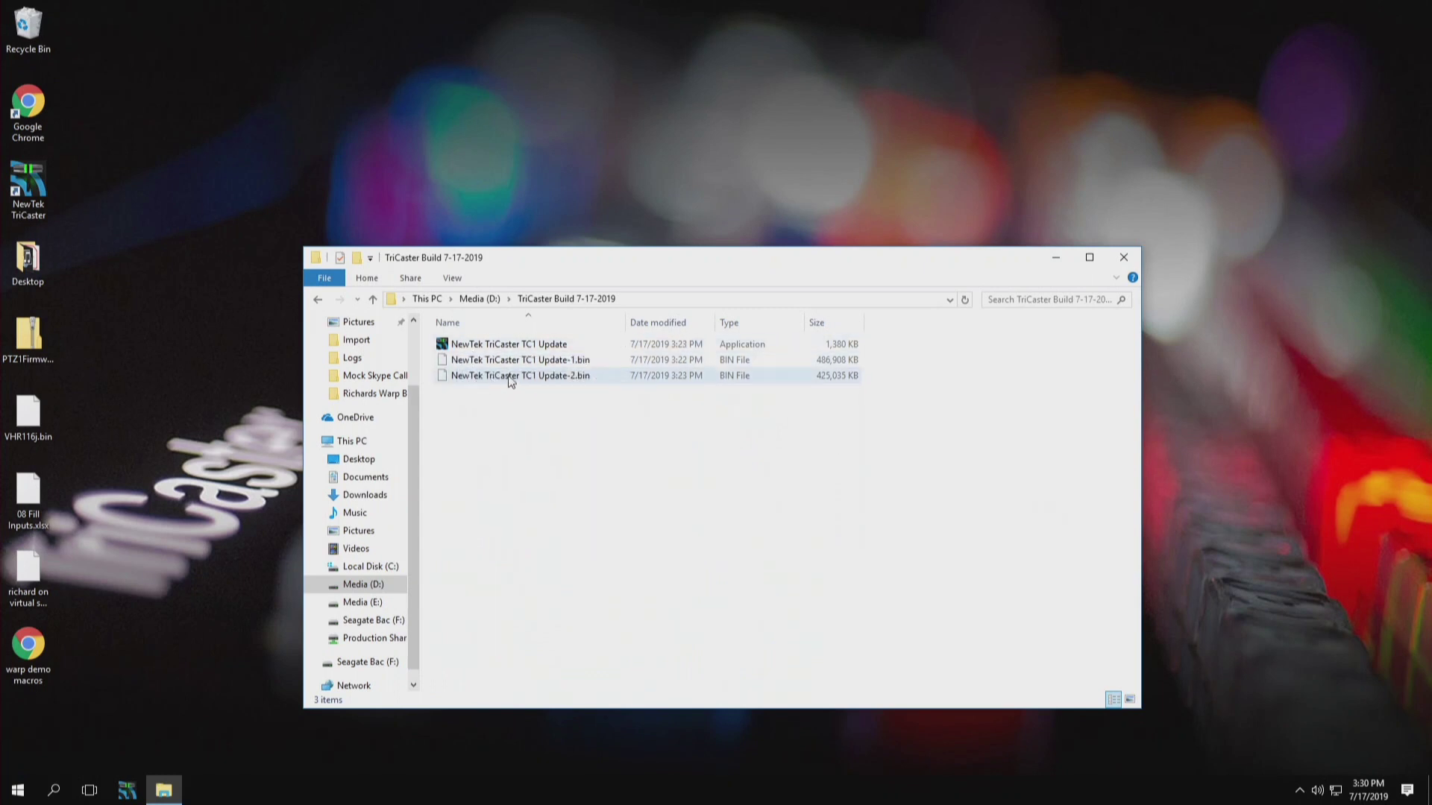
pyautogui.click(540, 348)
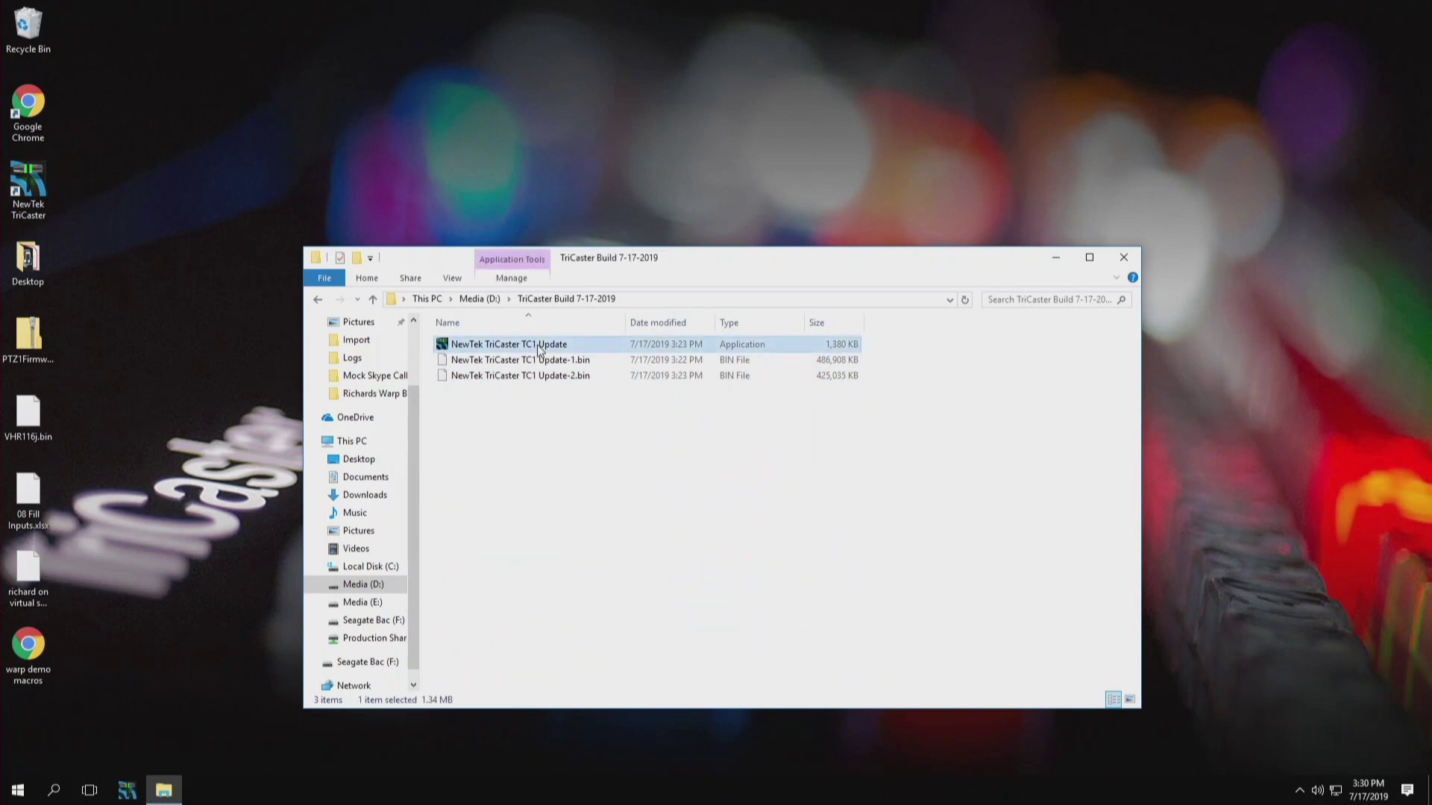
pyautogui.click(586, 363)
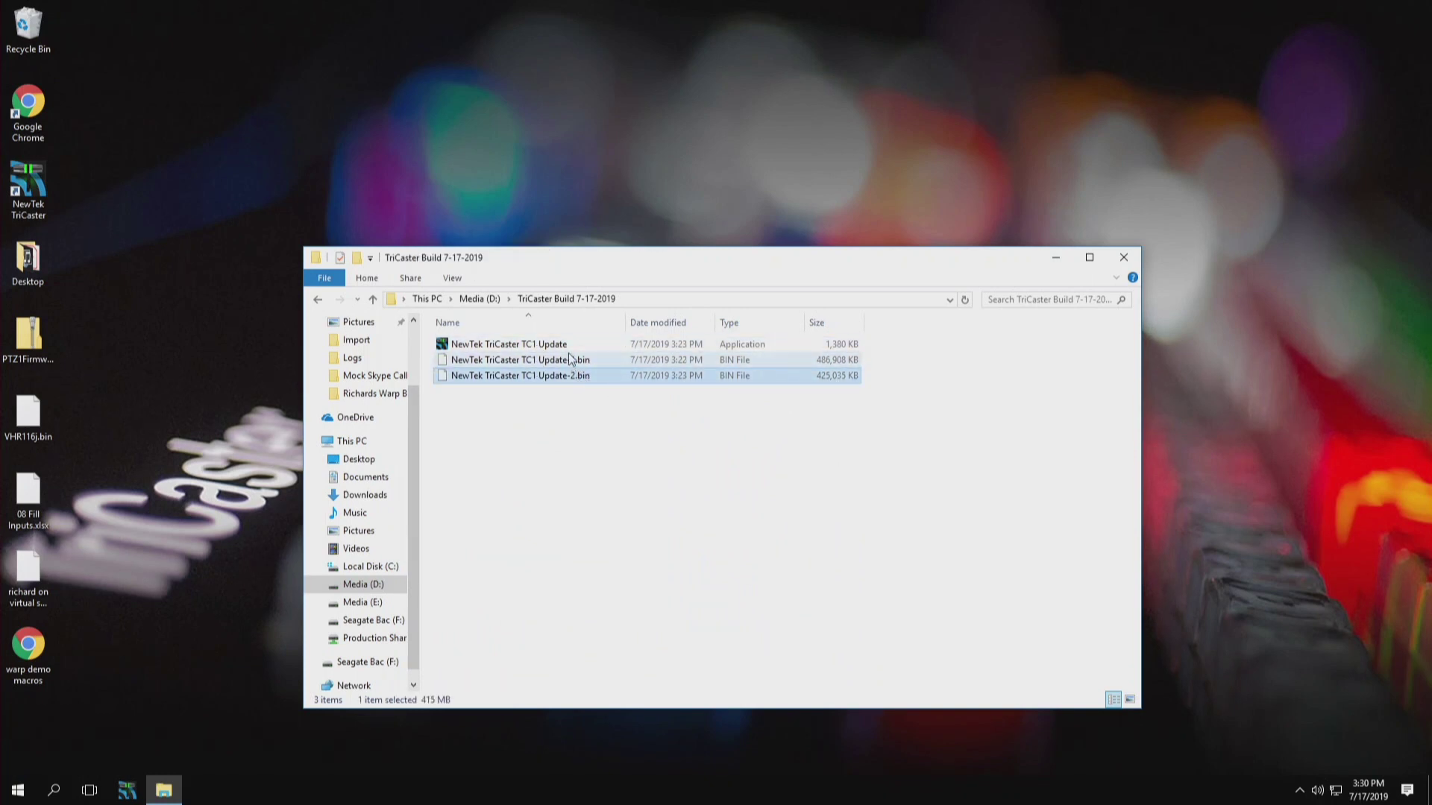
pyautogui.press('Up')
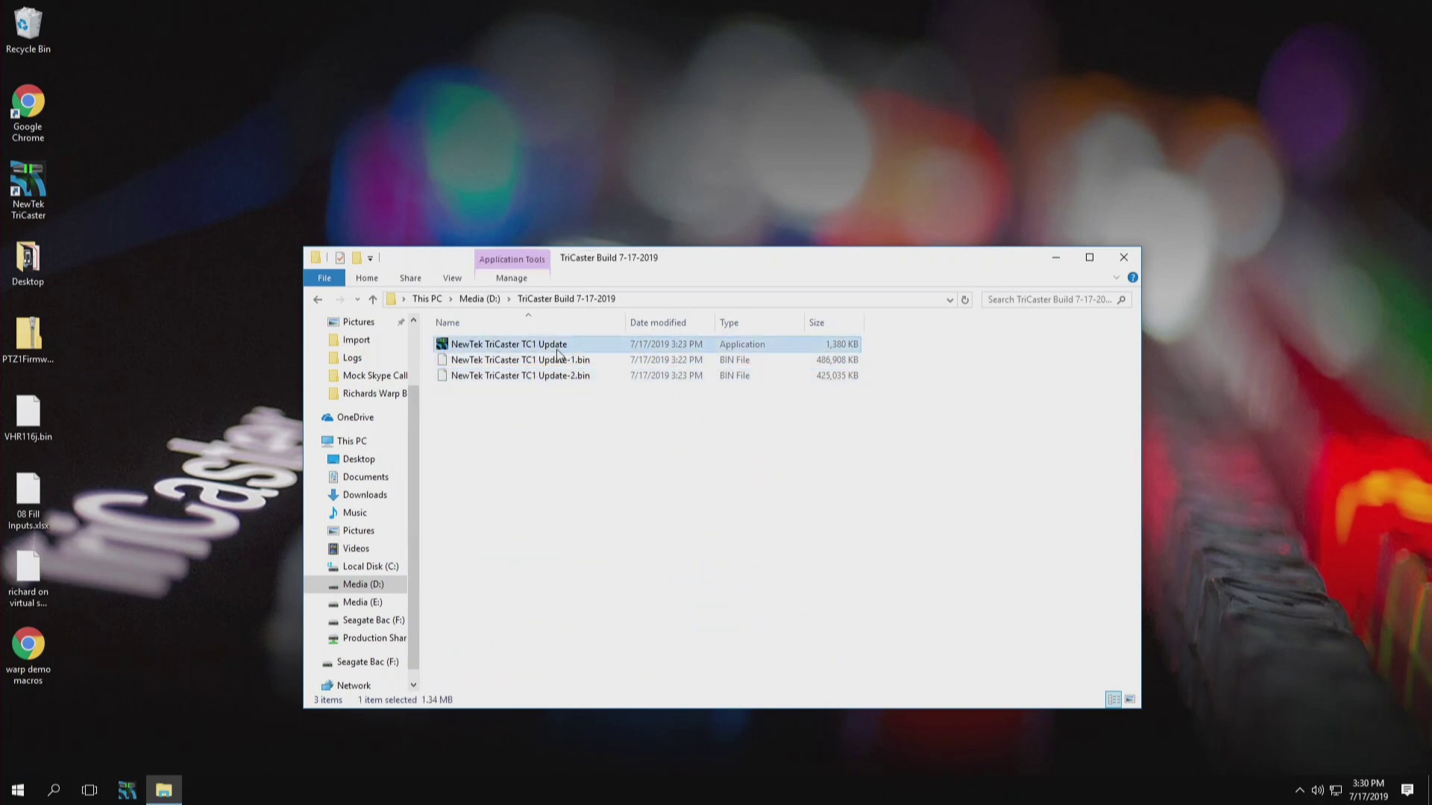
pyautogui.doubleClick(471, 349)
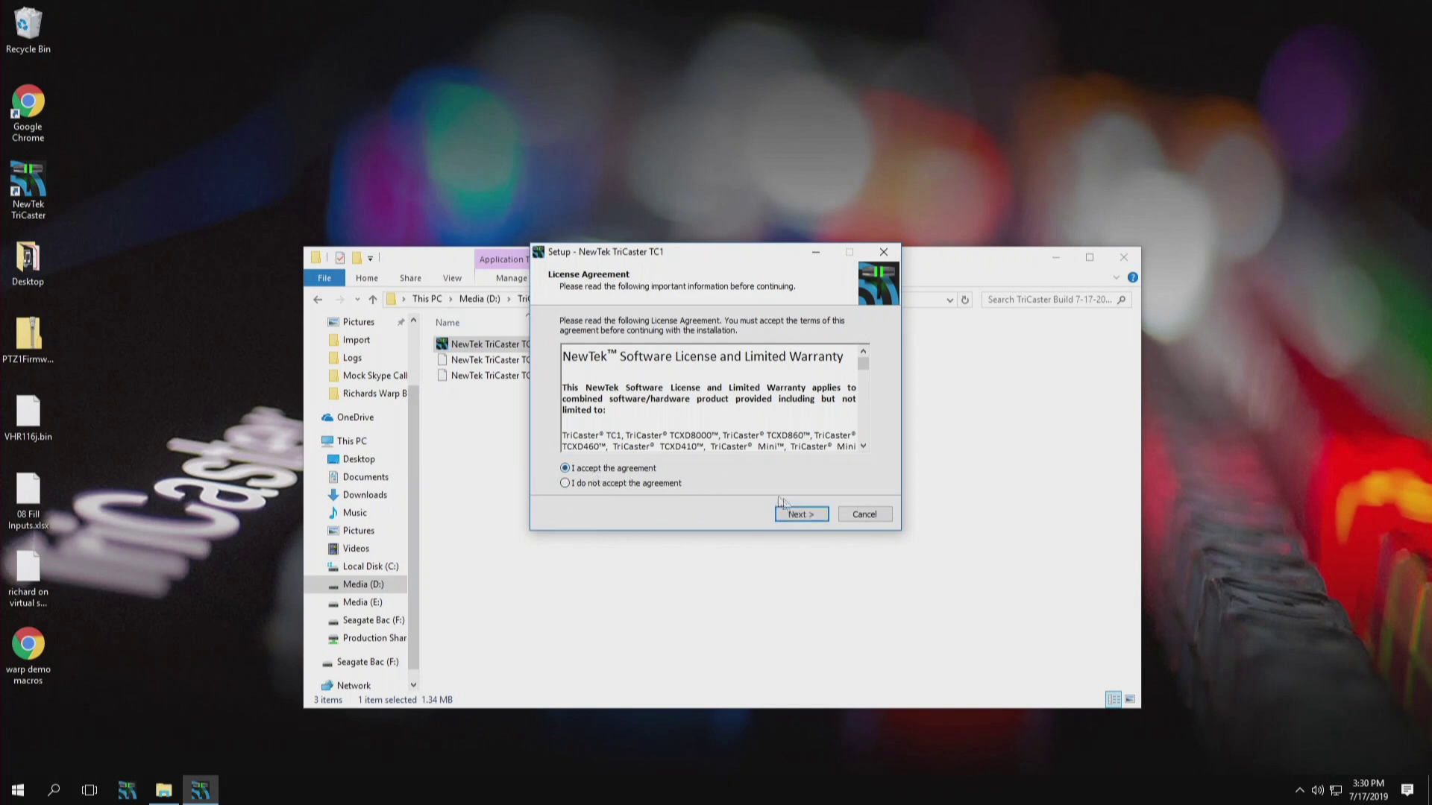
# - Move past the accepted licence and Version 2 information pages to start installing
pyautogui.click(809, 517)
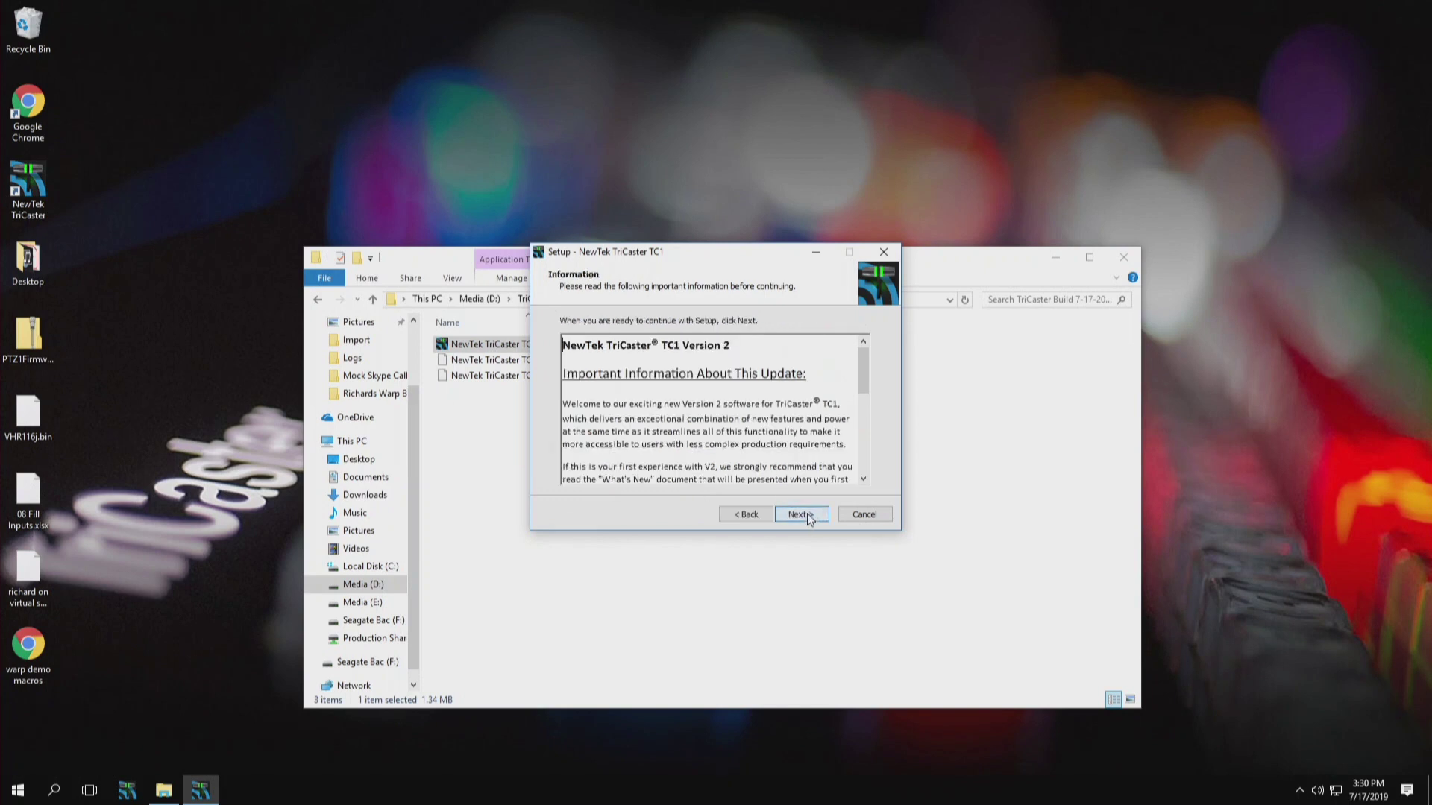
pyautogui.click(809, 519)
pyautogui.click(804, 513)
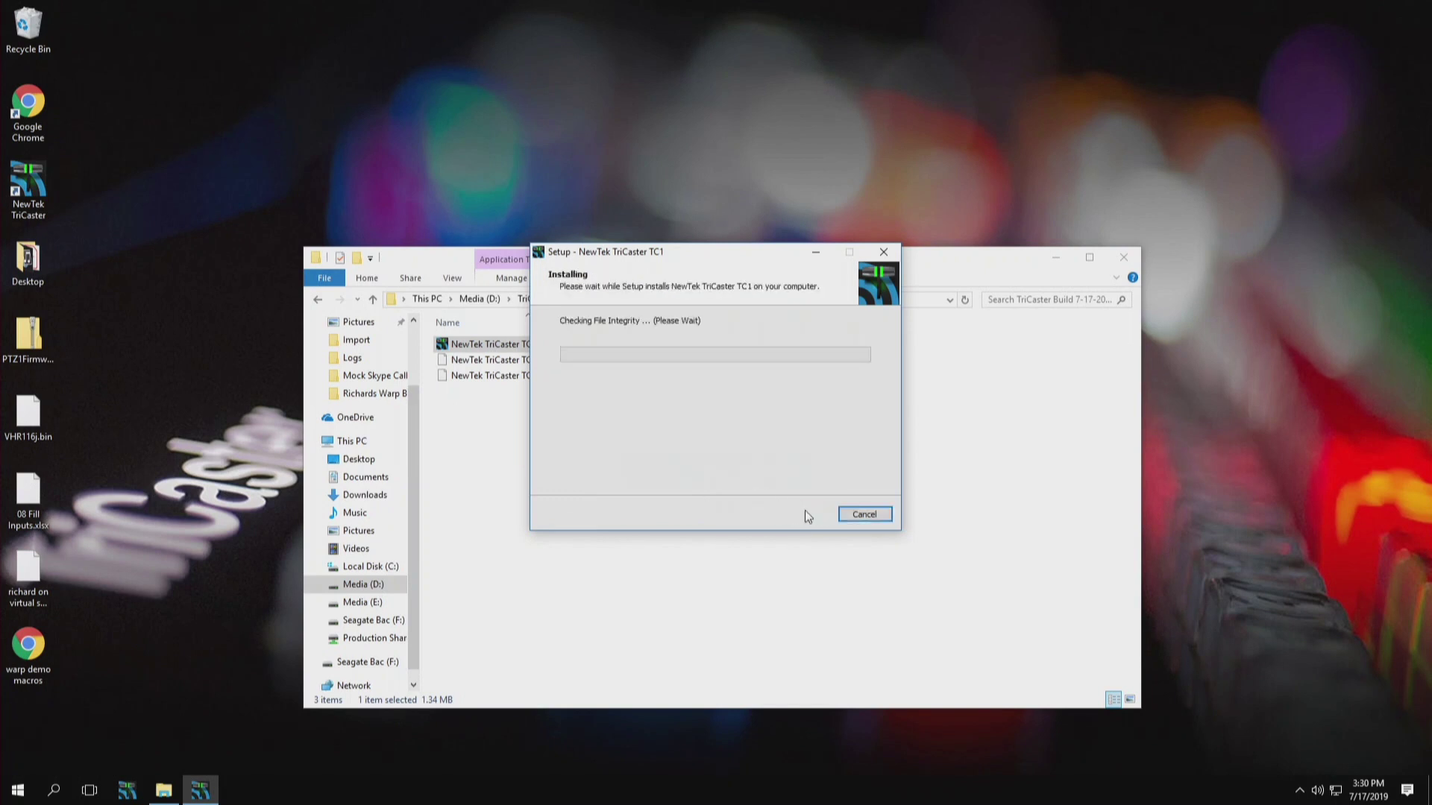